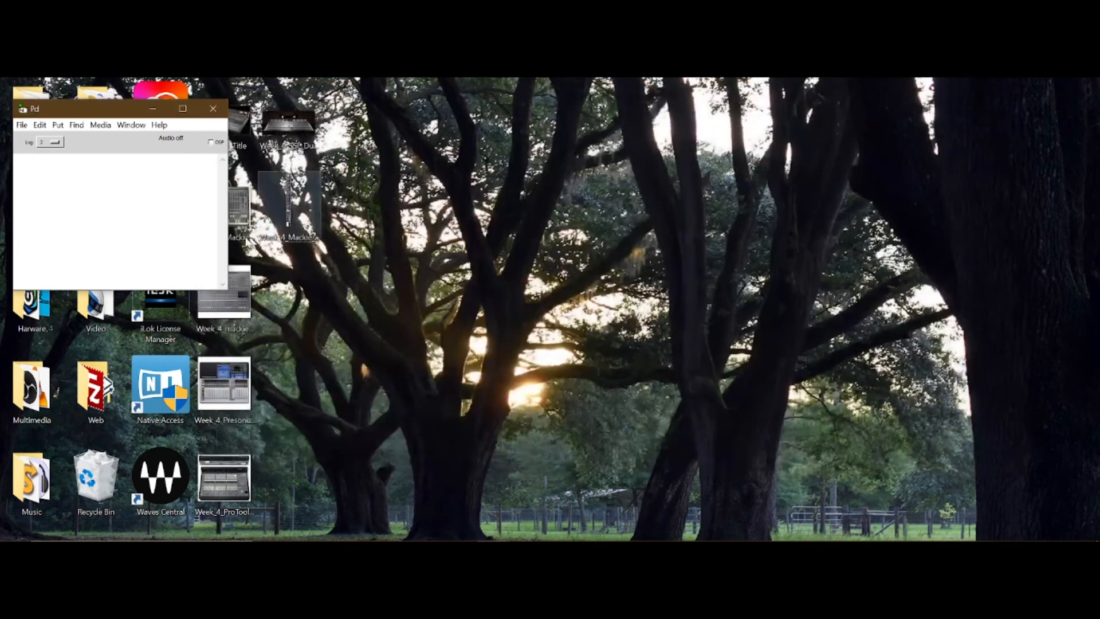
# Reposition the main Pd window and try to open the first recently used patch.
pyautogui.moveTo(131, 109); pyautogui.dragTo(170, 136)
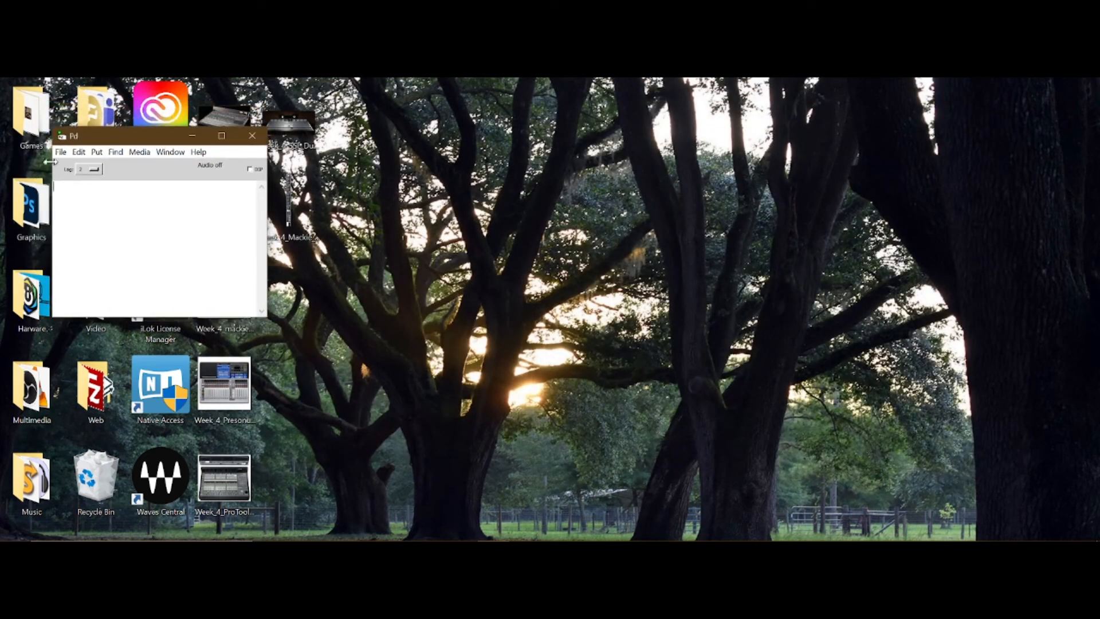
pyautogui.click(60, 152)
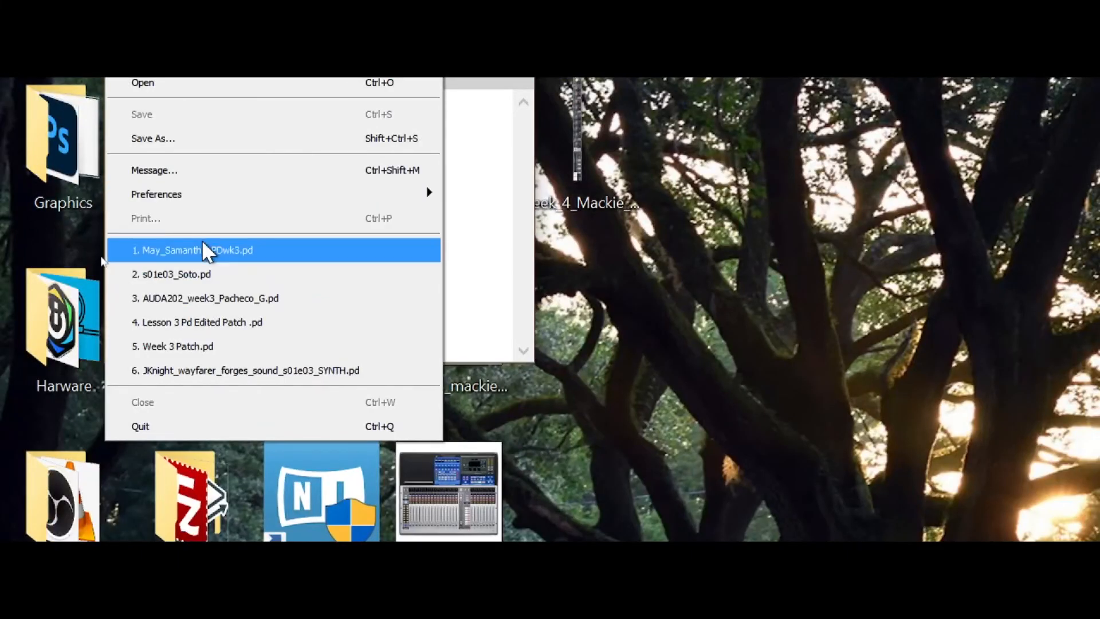
pyautogui.click(203, 246)
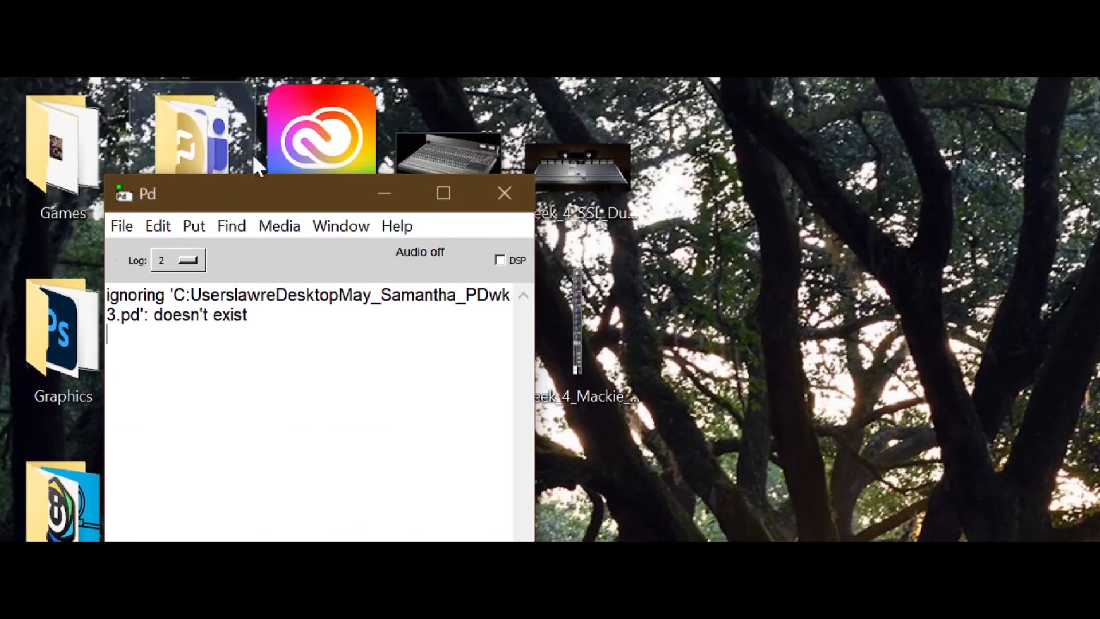
# Open the Synth patch from Documents > Pd > Learn Synthesis with Pure Data > Series 01 > Episode 03.
pyautogui.click(122, 223)
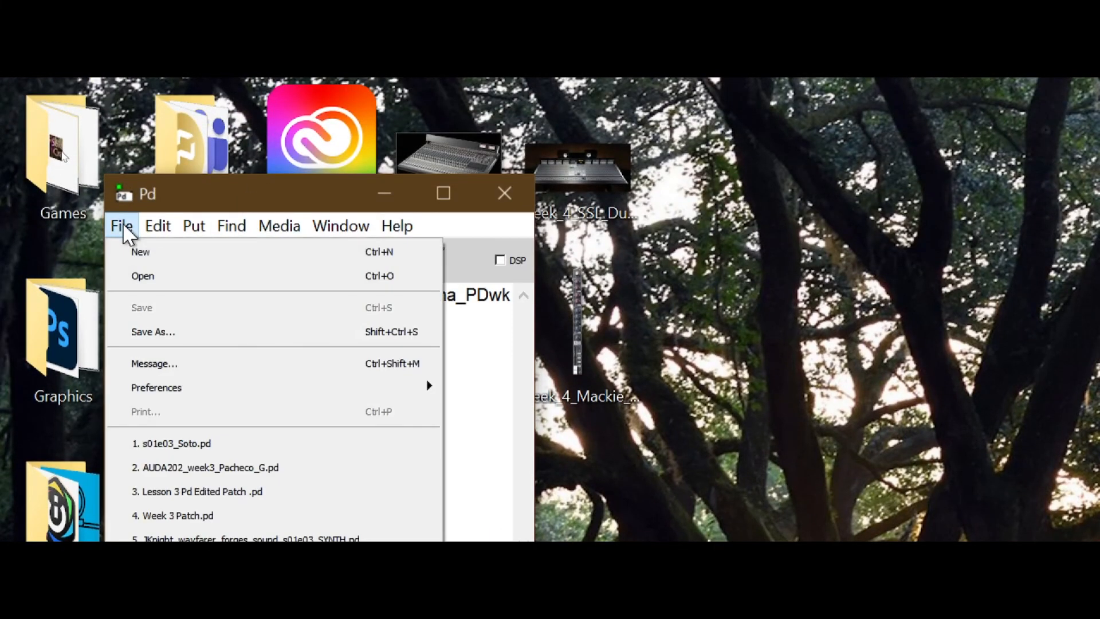
pyautogui.click(190, 275)
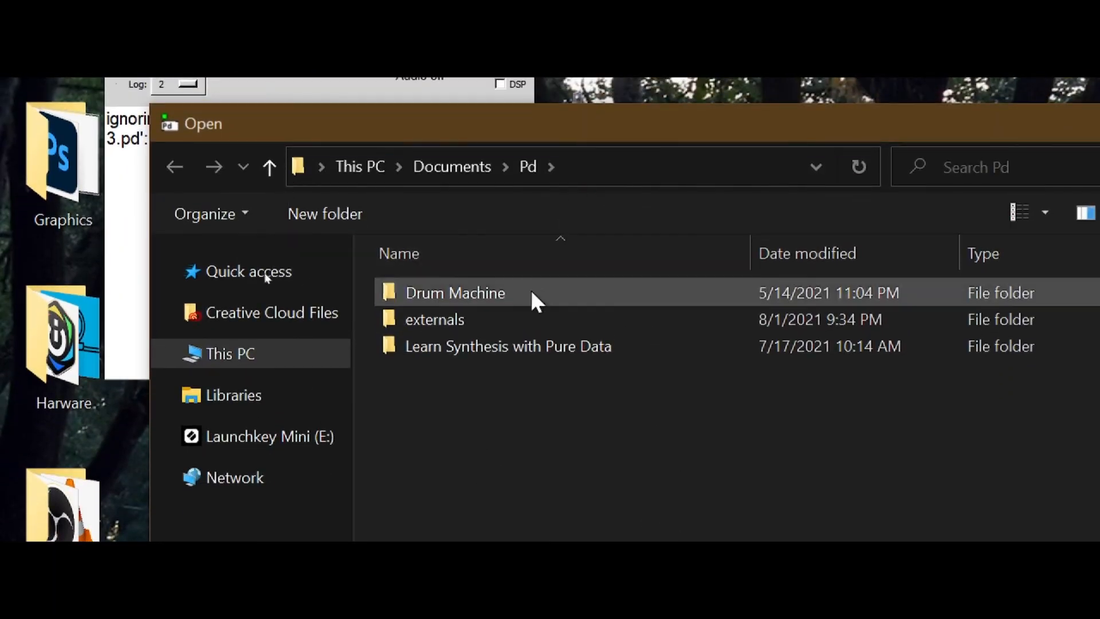
pyautogui.doubleClick(492, 348)
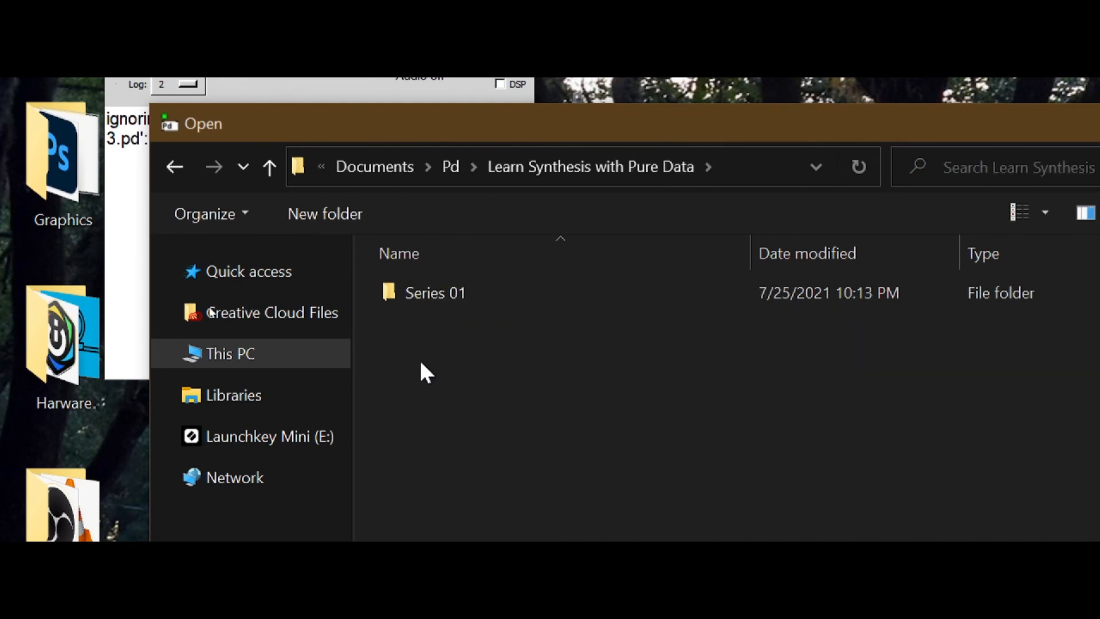
pyautogui.doubleClick(427, 290)
pyautogui.click(481, 348)
pyautogui.doubleClick(480, 347)
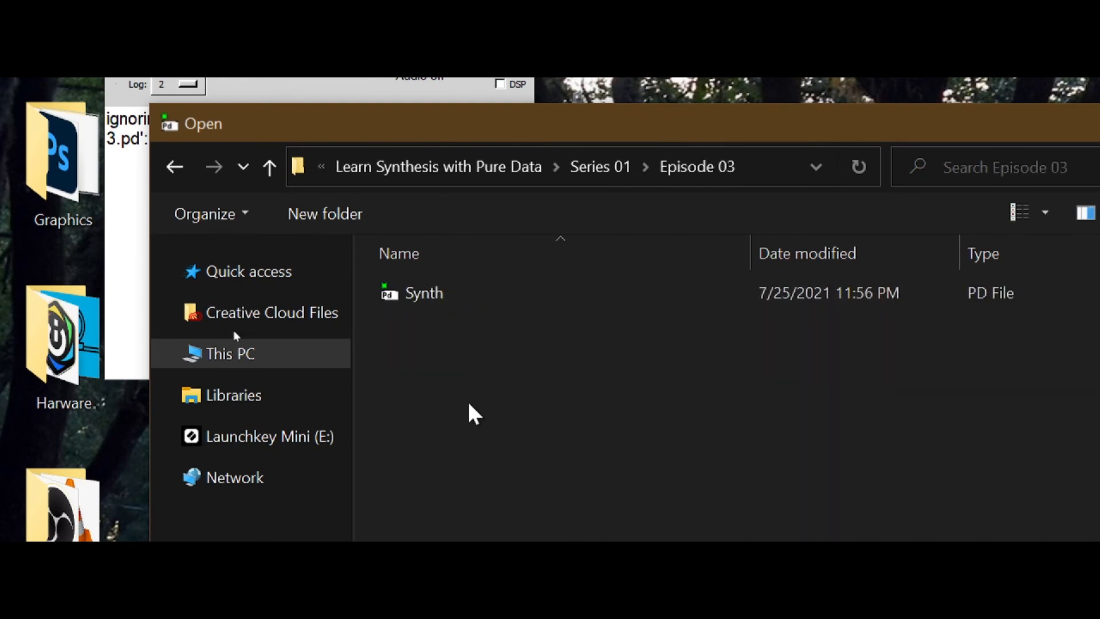
pyautogui.doubleClick(422, 296)
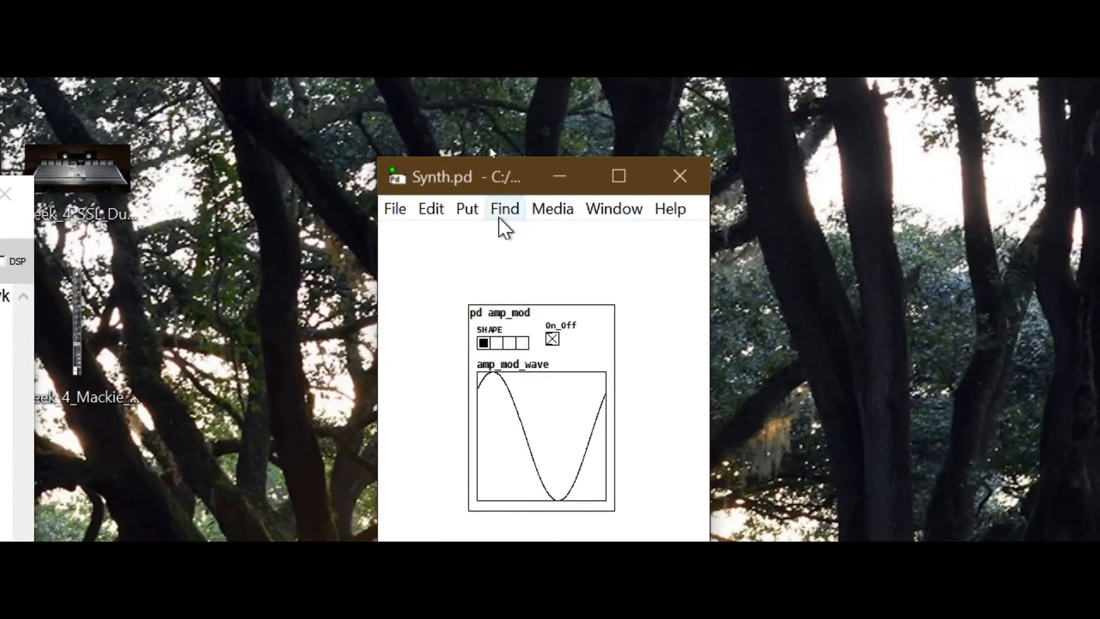
# Start saving the patch under a new location and create a folder named Episode 04 inside Series 01.
pyautogui.click(399, 210)
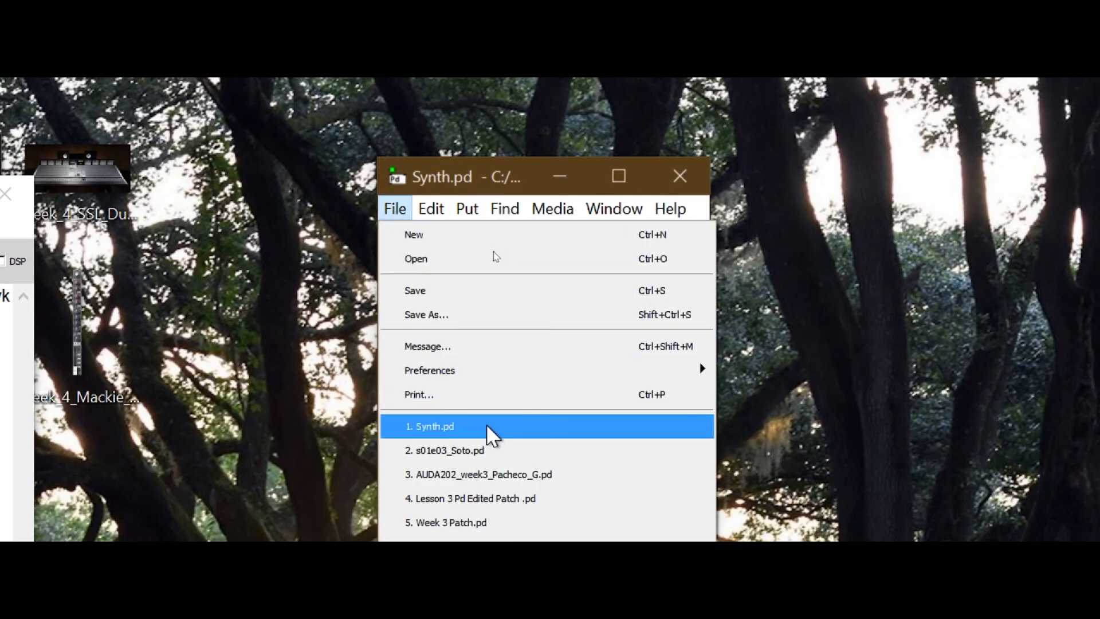
pyautogui.click(489, 314)
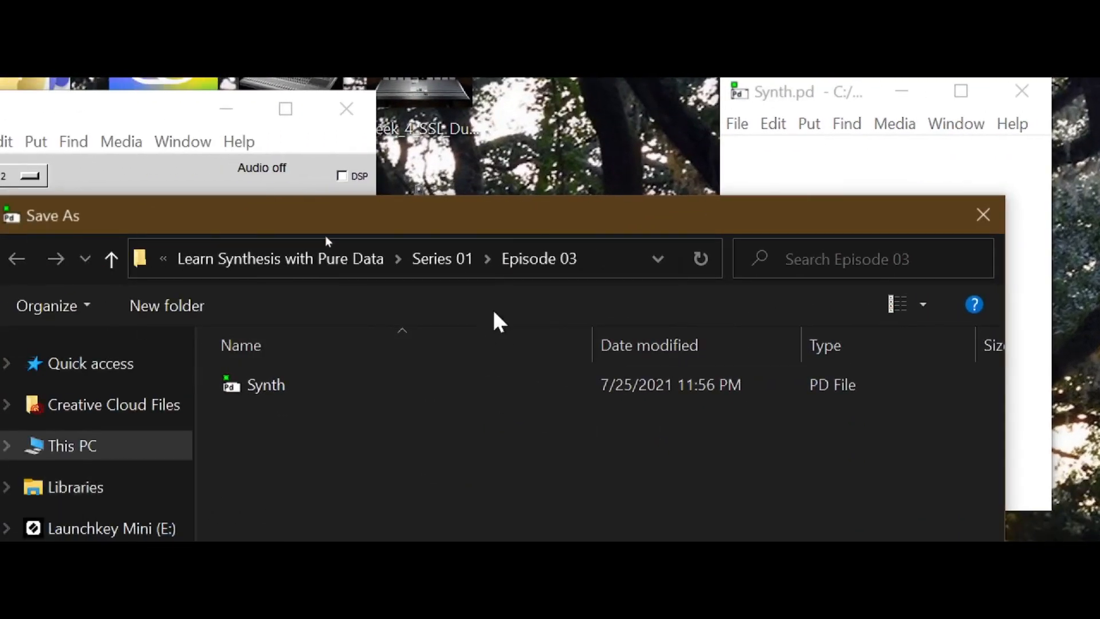
pyautogui.click(457, 267)
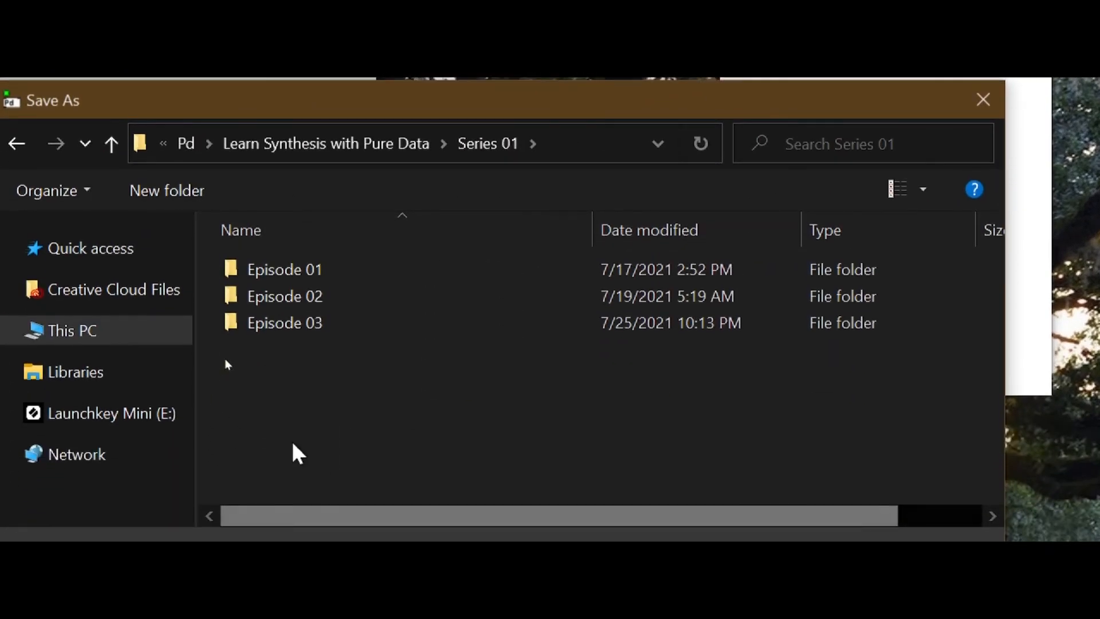
pyautogui.rightClick(291, 495)
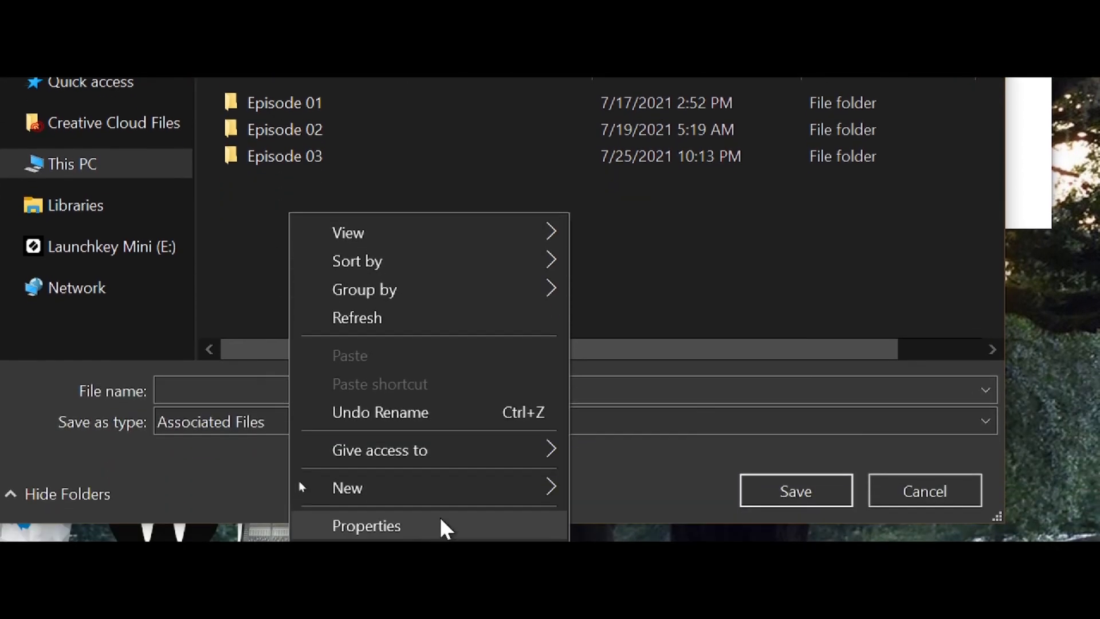
pyautogui.moveTo(487, 603)
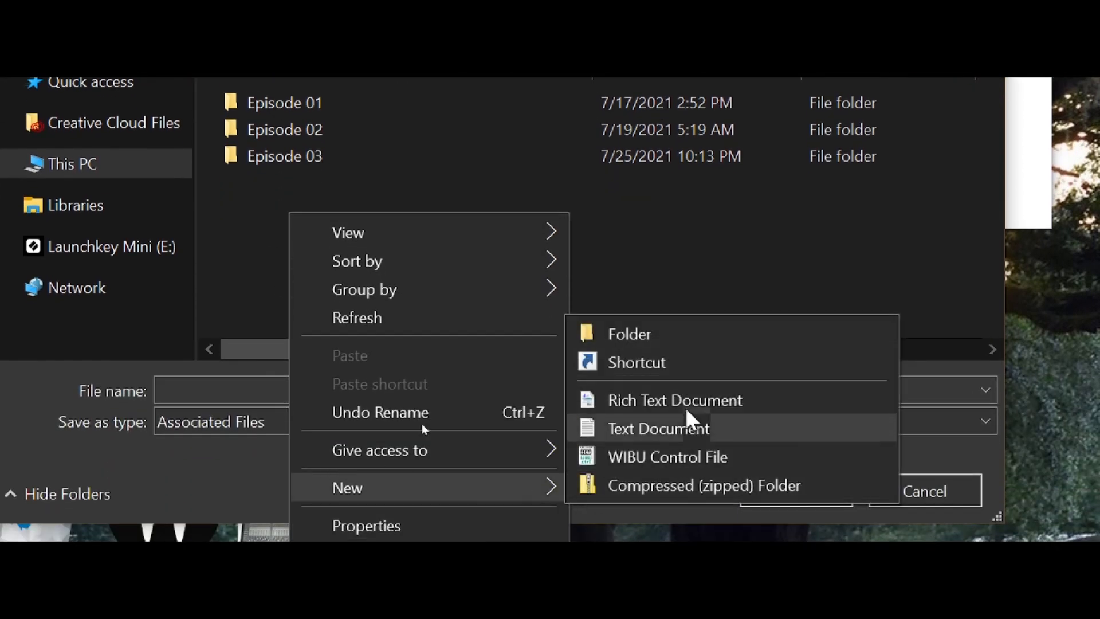
pyautogui.click(682, 343)
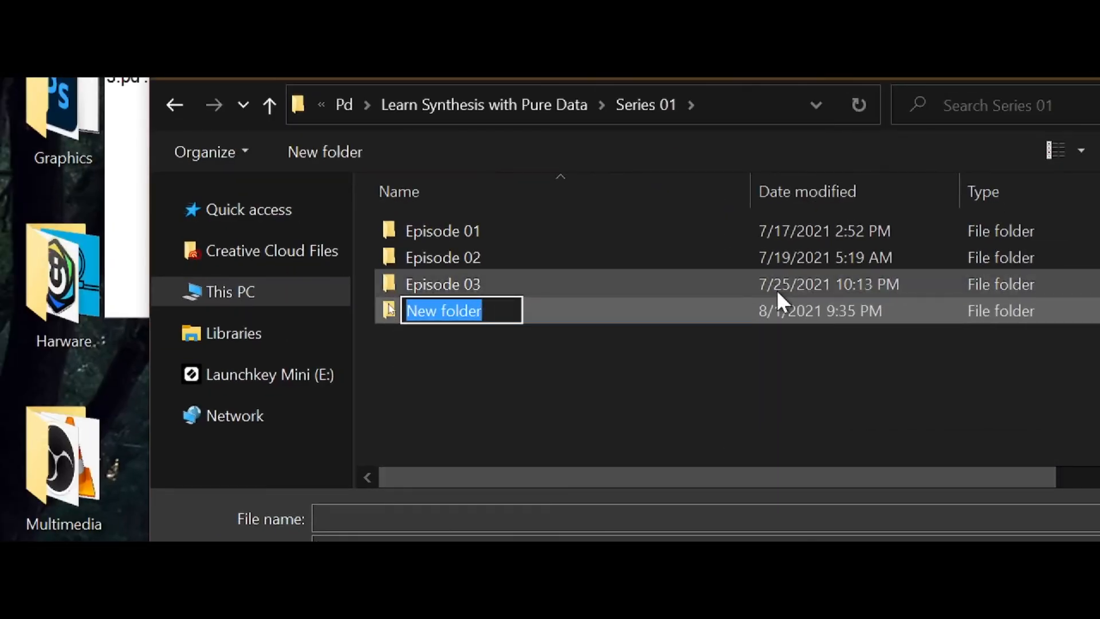
pyautogui.write('Episode ')
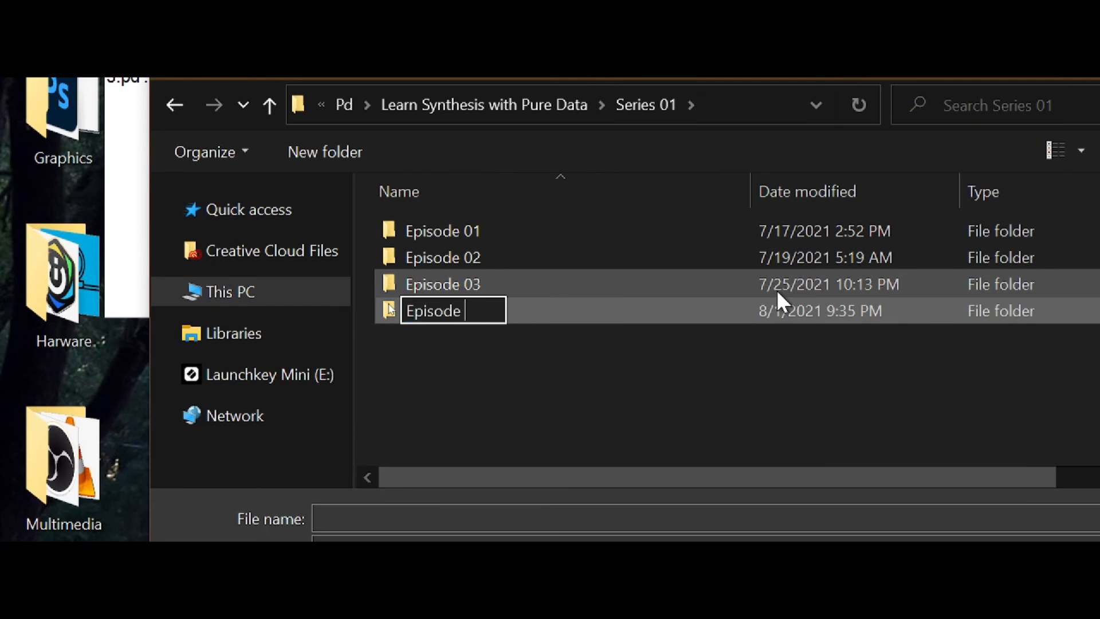
pyautogui.write('04')
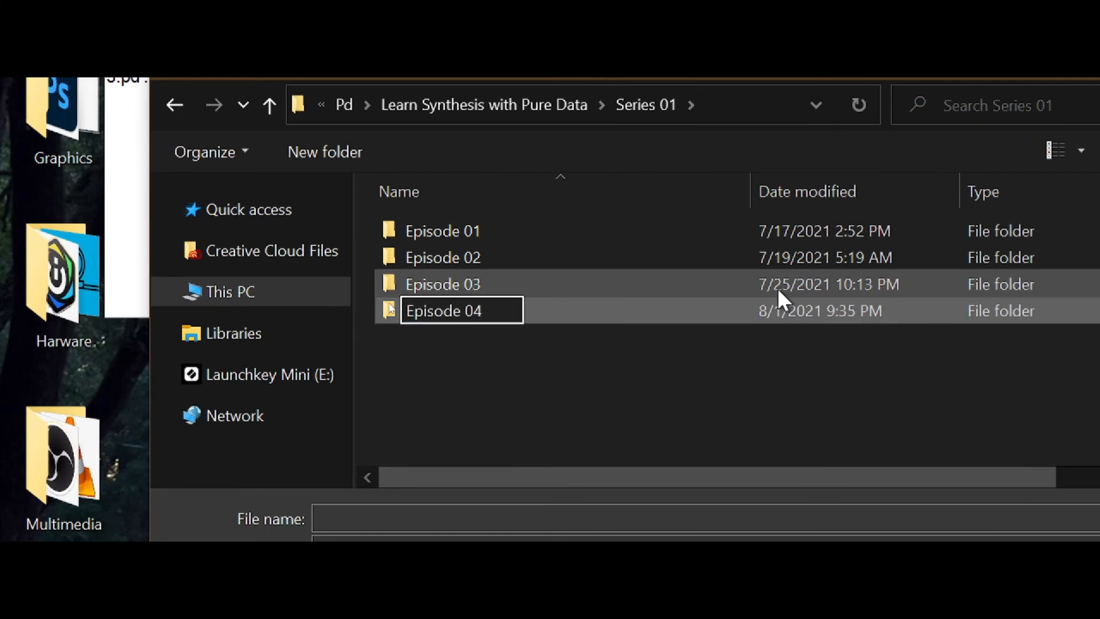
pyautogui.click(515, 362)
# Save the patch as Synth in the Episode 04 folder.
pyautogui.doubleClick(451, 313)
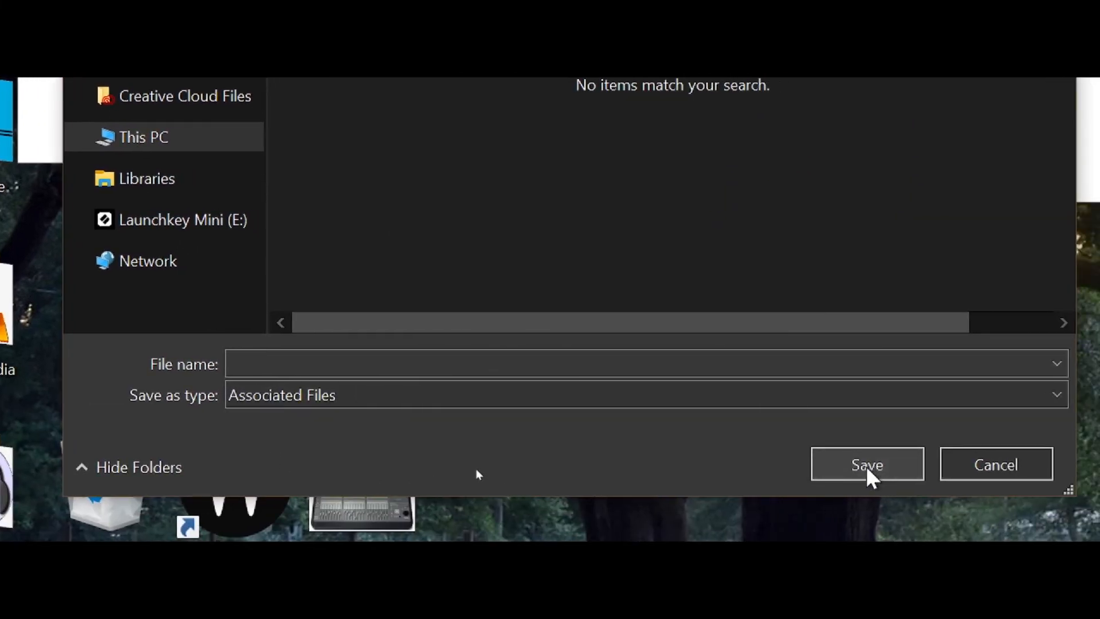
pyautogui.click(753, 460)
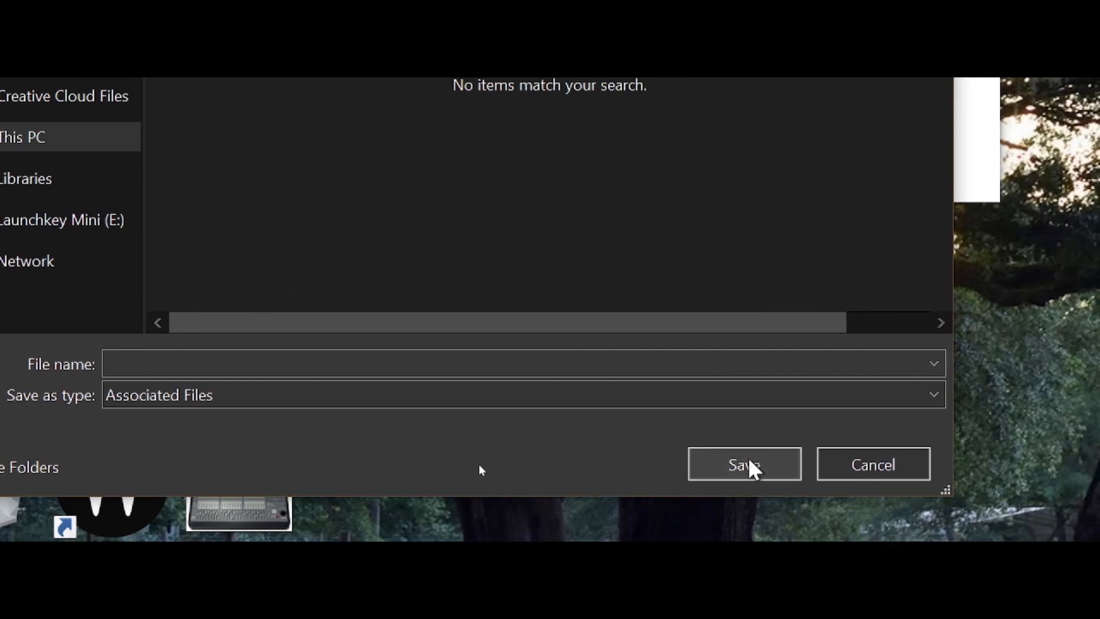
pyautogui.click(396, 361)
pyautogui.write('Synth')
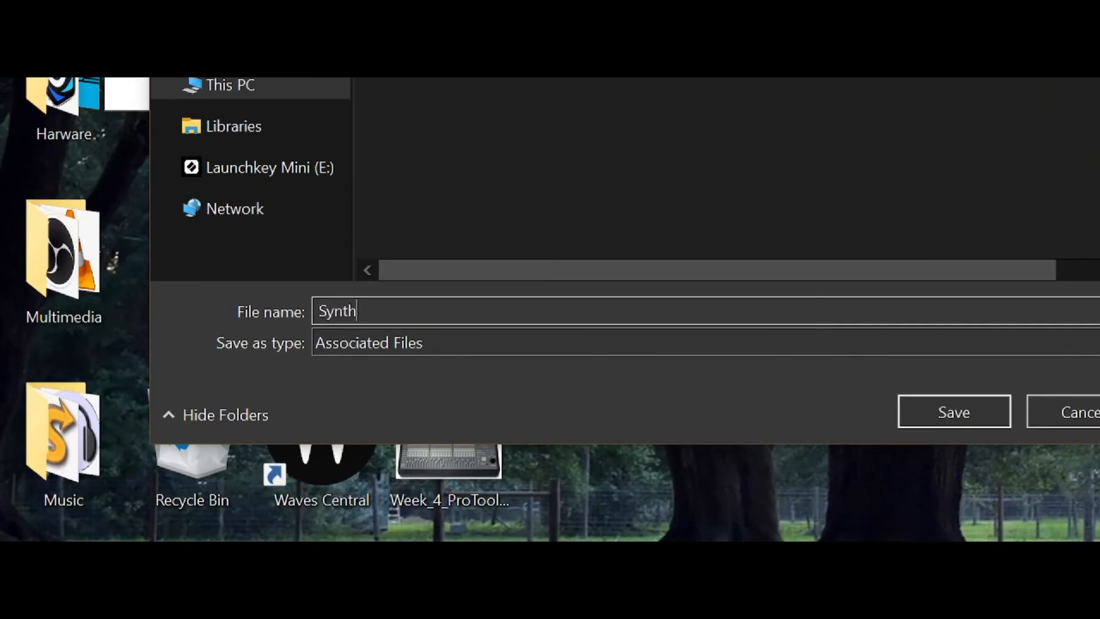
pyautogui.press('Return')
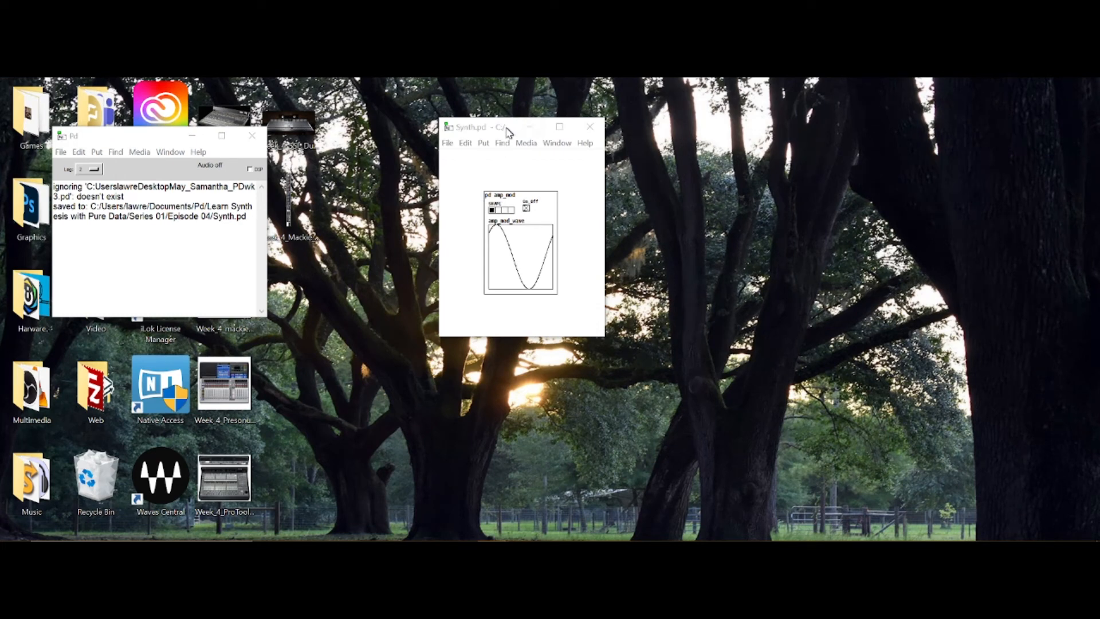
# Reposition and enlarge the Synth.pd window, and turn on edit mode for the patch.
pyautogui.moveTo(506, 133); pyautogui.dragTo(384, 124)
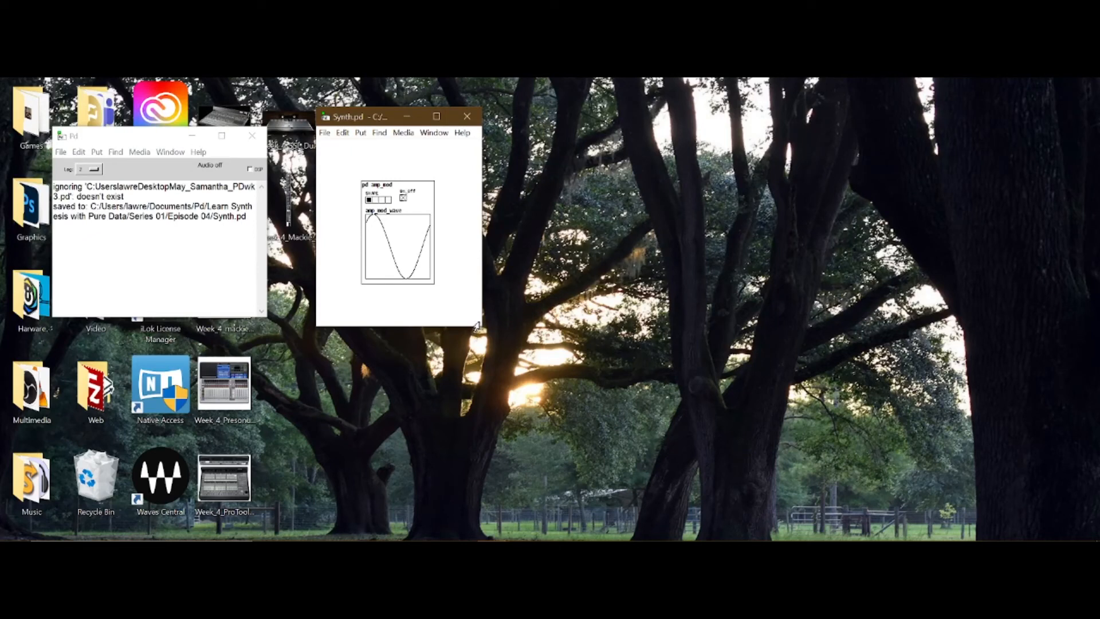
pyautogui.moveTo(479, 329); pyautogui.dragTo(855, 424)
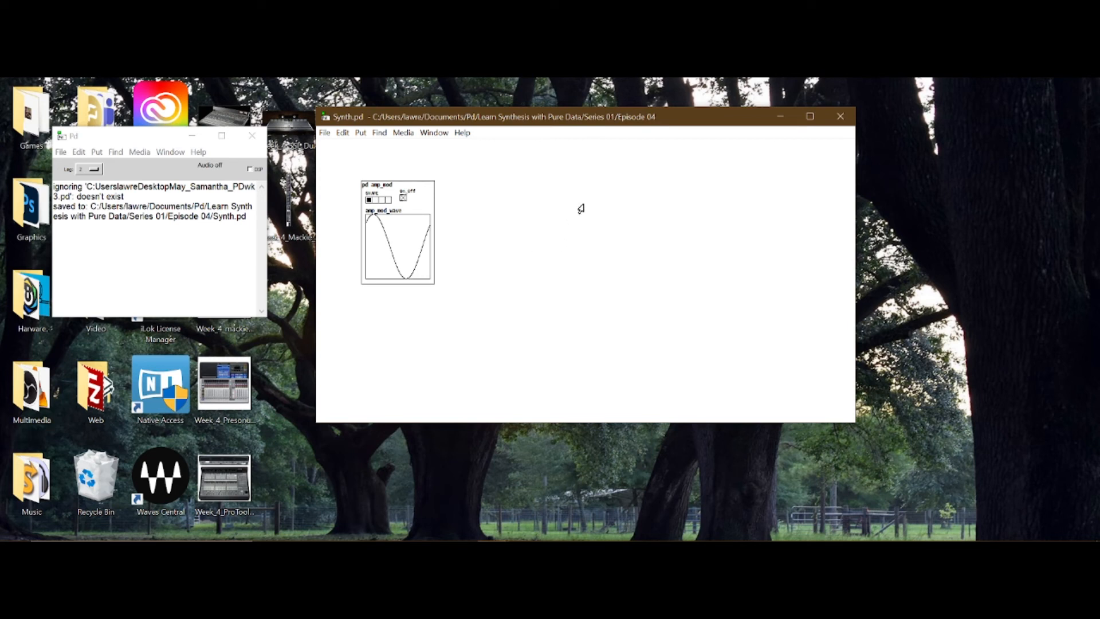
pyautogui.hotkey('ctrl', 'e')
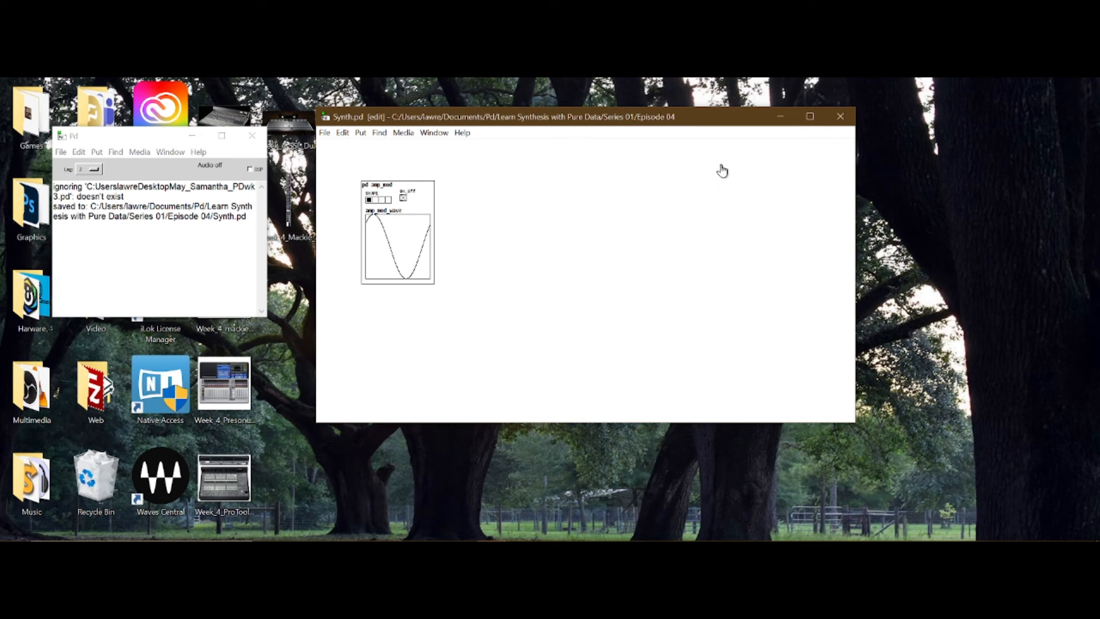
# Add a loadbang object connected to a "; pd dsp 1;" message in the patch's upper right corner.
pyautogui.hotkey('ctrl', '1')
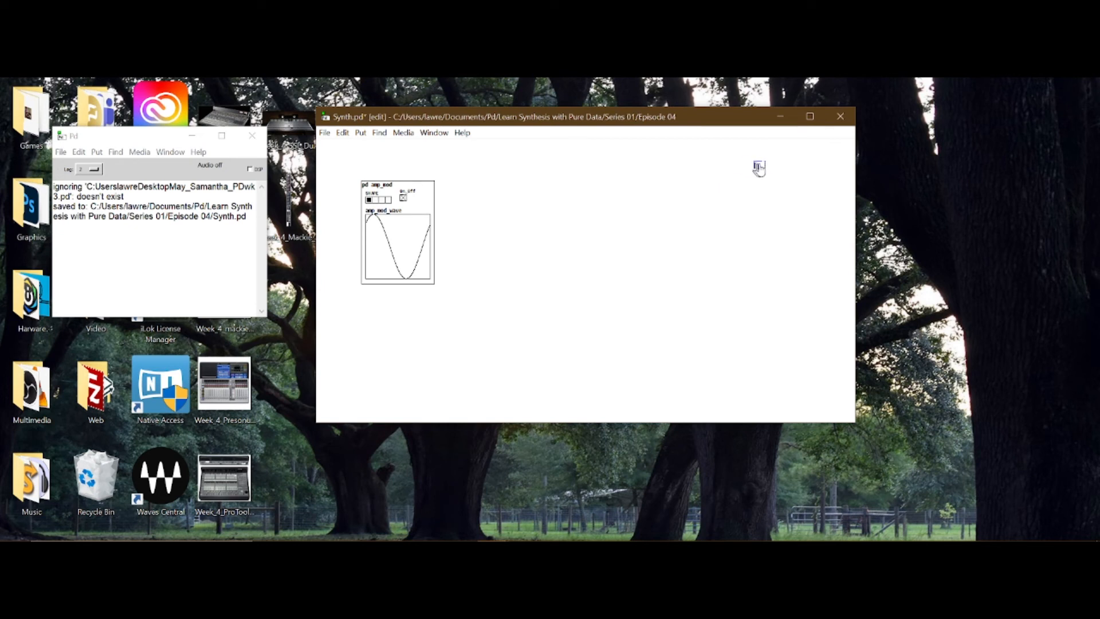
pyautogui.click(737, 169)
pyautogui.click(720, 223)
pyautogui.click(749, 174)
pyautogui.doubleClick(749, 170)
pyautogui.hotkey('ctrl', '1')
pyautogui.moveTo(785, 209); pyautogui.dragTo(806, 158)
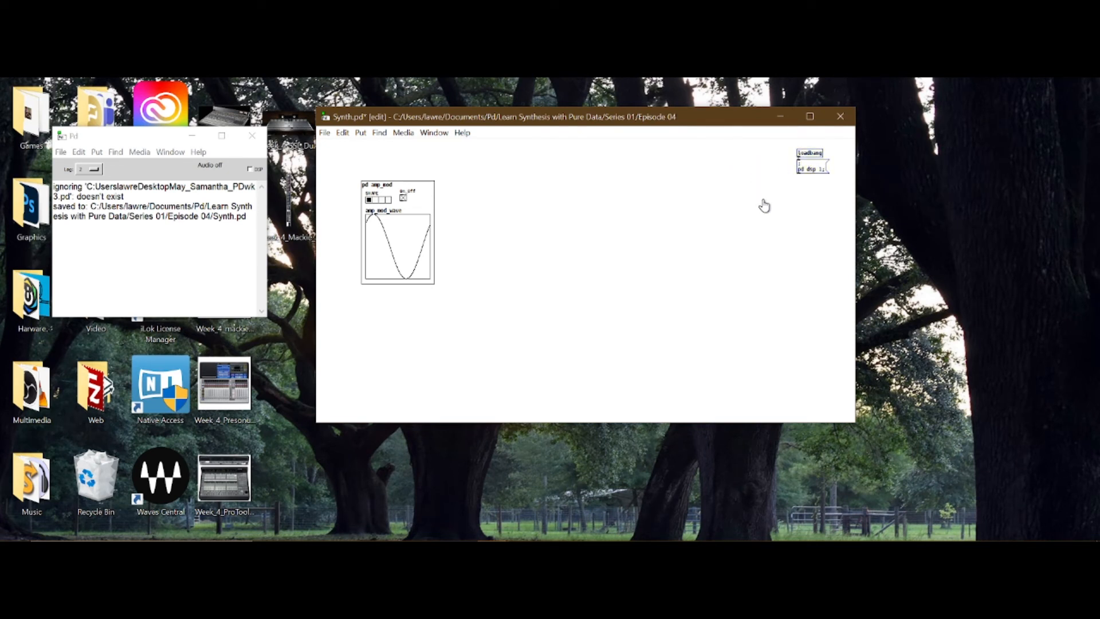
# Leave edit mode and test the amp_mod waveforms by choosing the second and fourth SHAPE options.
pyautogui.hotkey('ctrl', 'e')
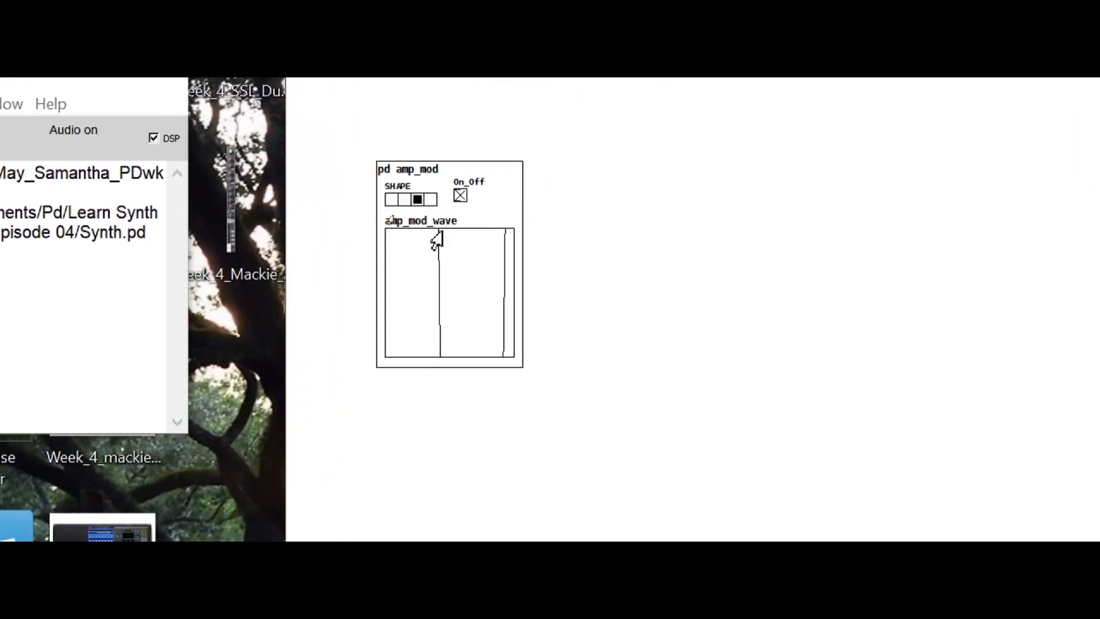
pyautogui.click(405, 199)
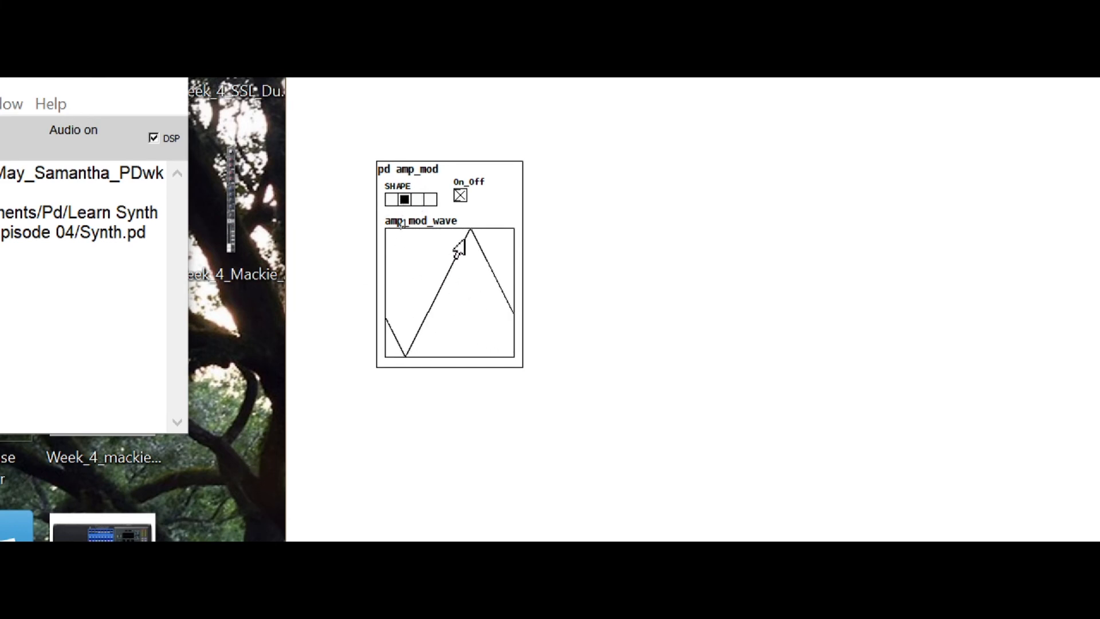
pyautogui.click(432, 199)
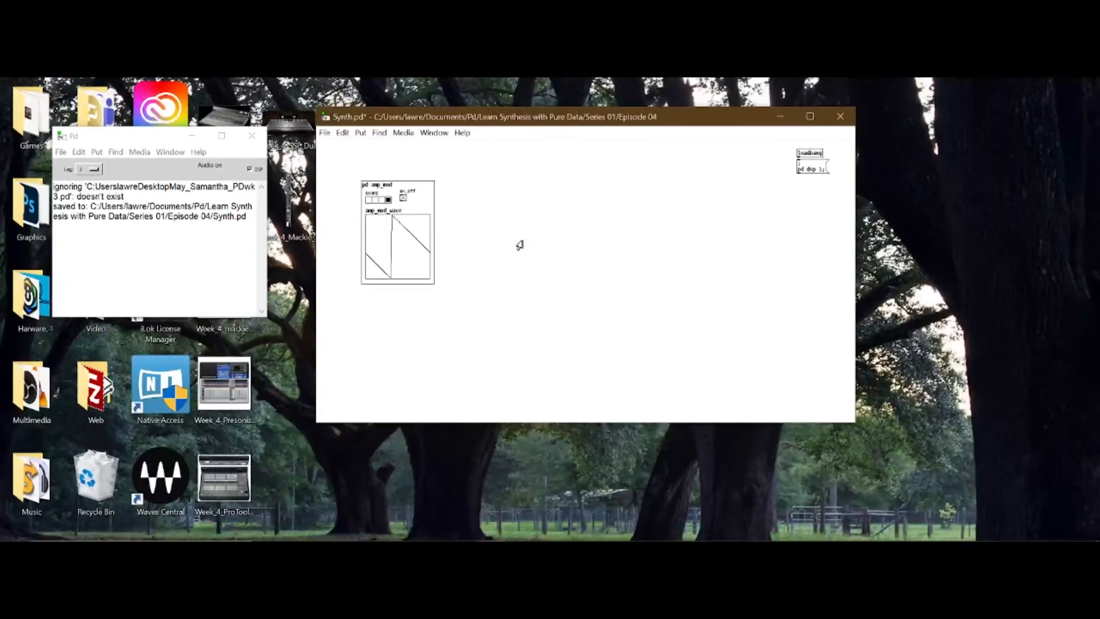
# Return the patch to edit mode, open the amp_mod subpatch, and reposition its window.
pyautogui.hotkey('ctrl', 'e')
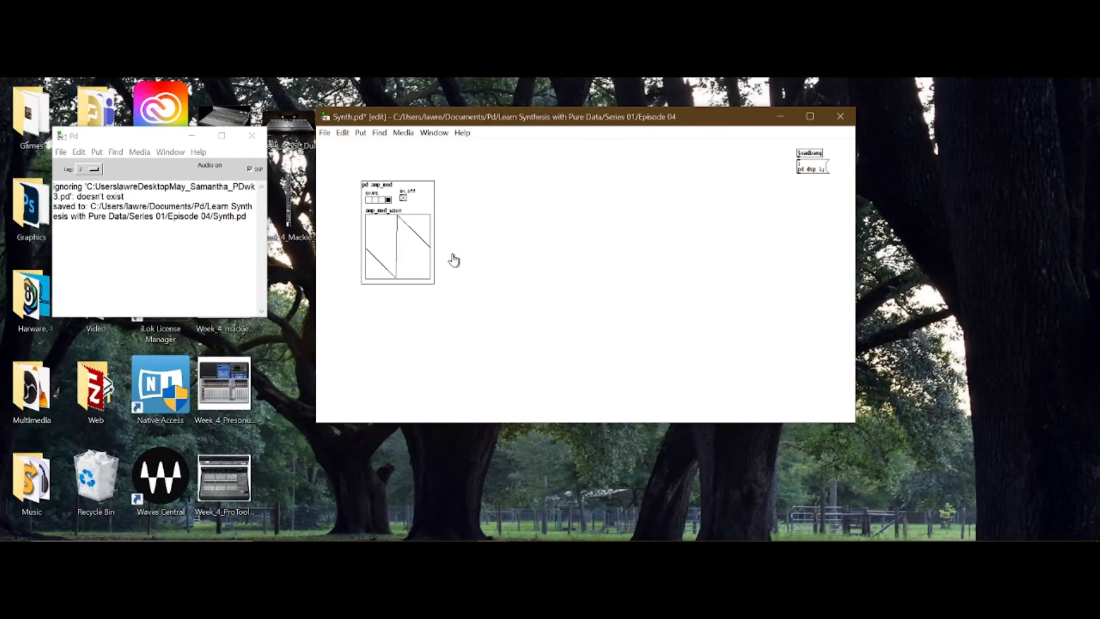
pyautogui.rightClick(413, 239)
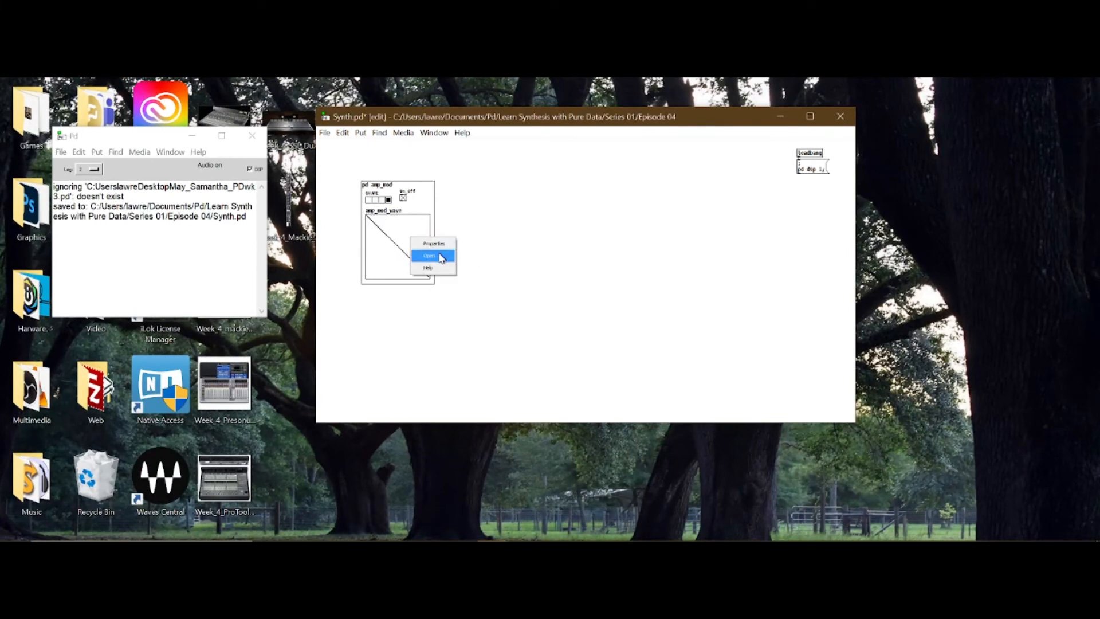
pyautogui.click(430, 255)
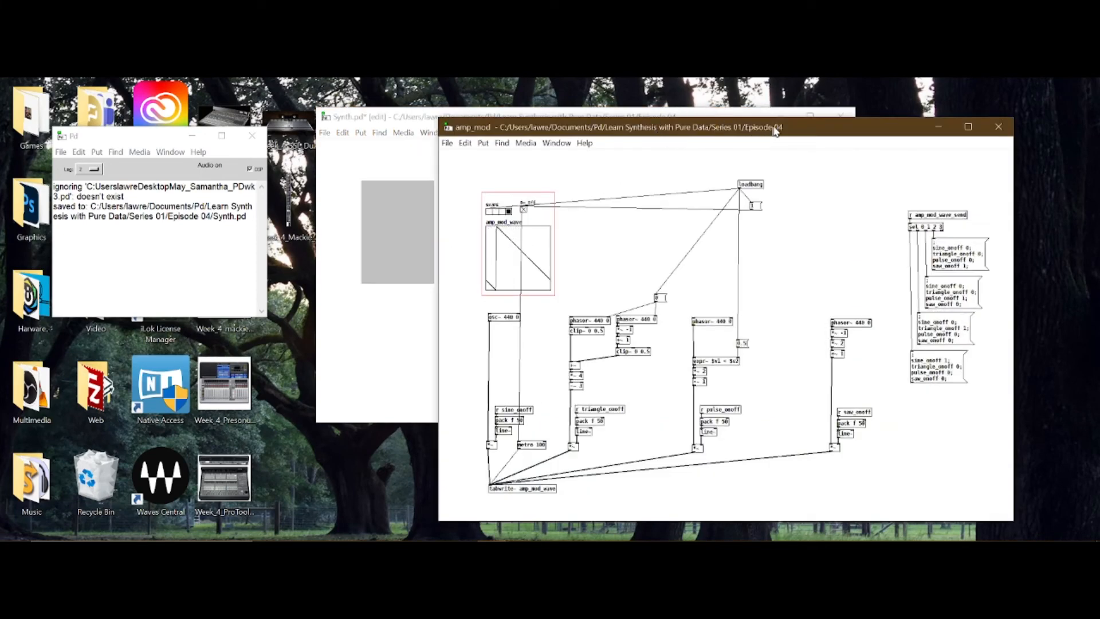
pyautogui.moveTo(793, 135); pyautogui.dragTo(610, 132)
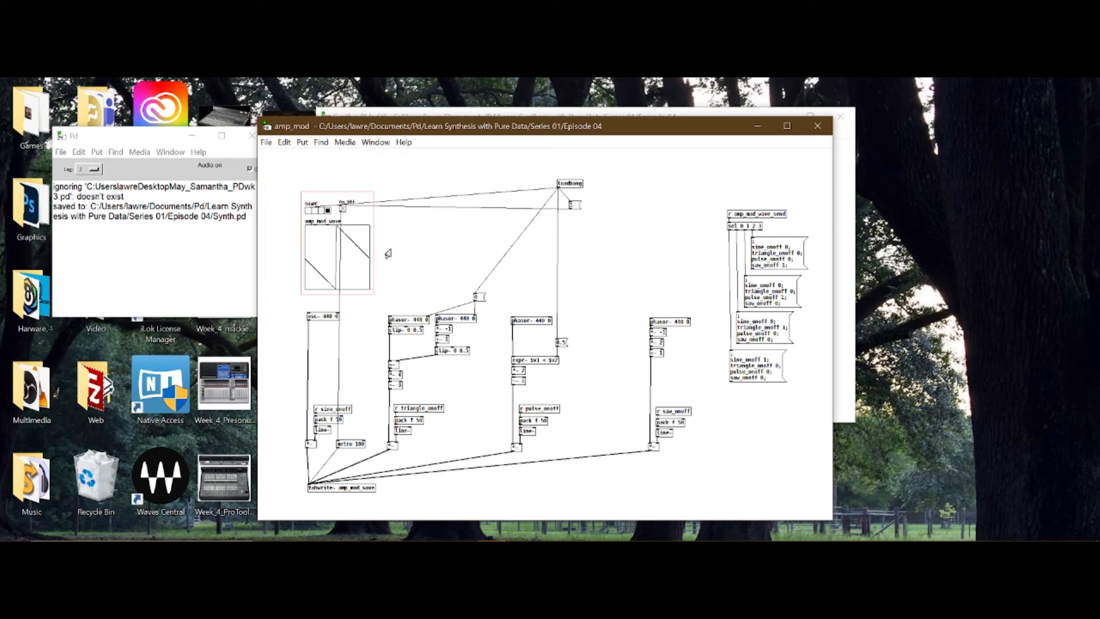
# Turn on edit mode in amp_mod and check the canvas size in its properties.
pyautogui.hotkey('ctrl', 'e')
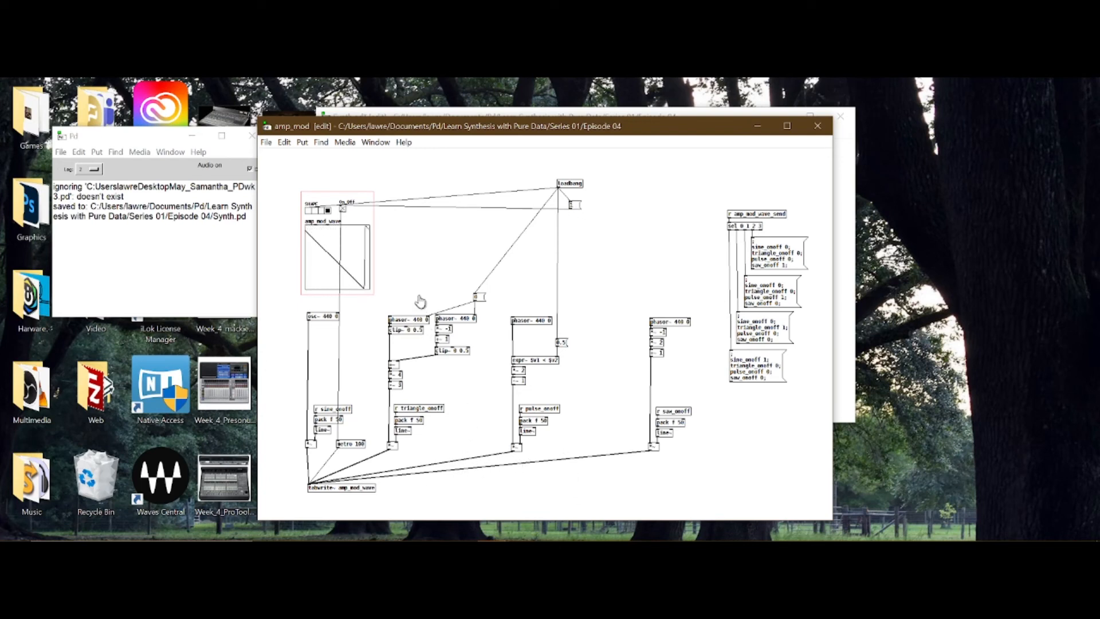
pyautogui.rightClick(425, 253)
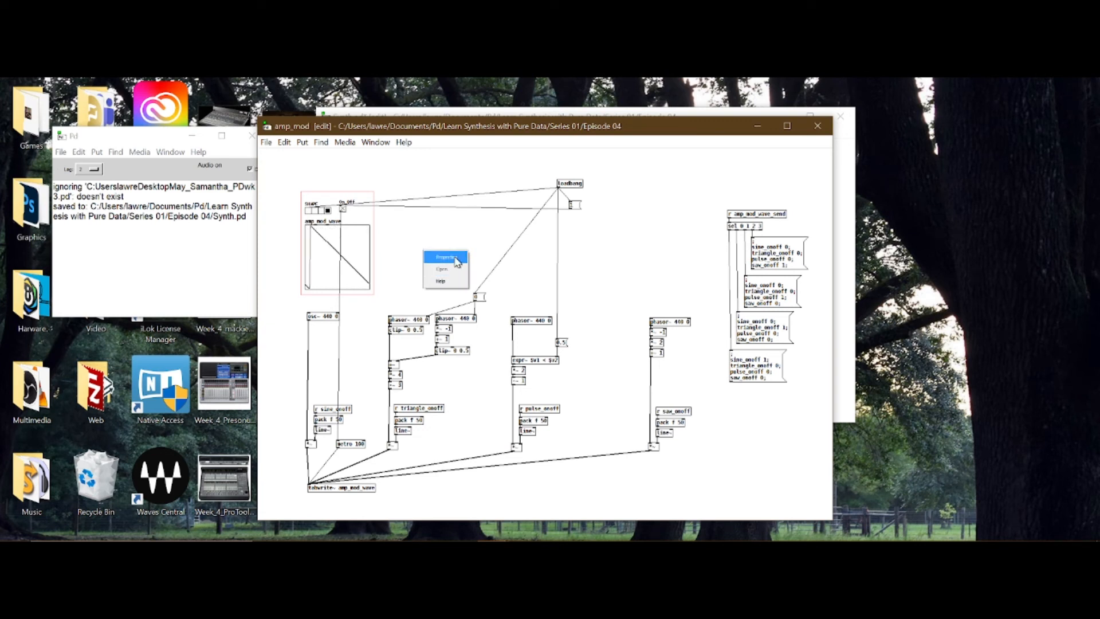
pyautogui.click(456, 259)
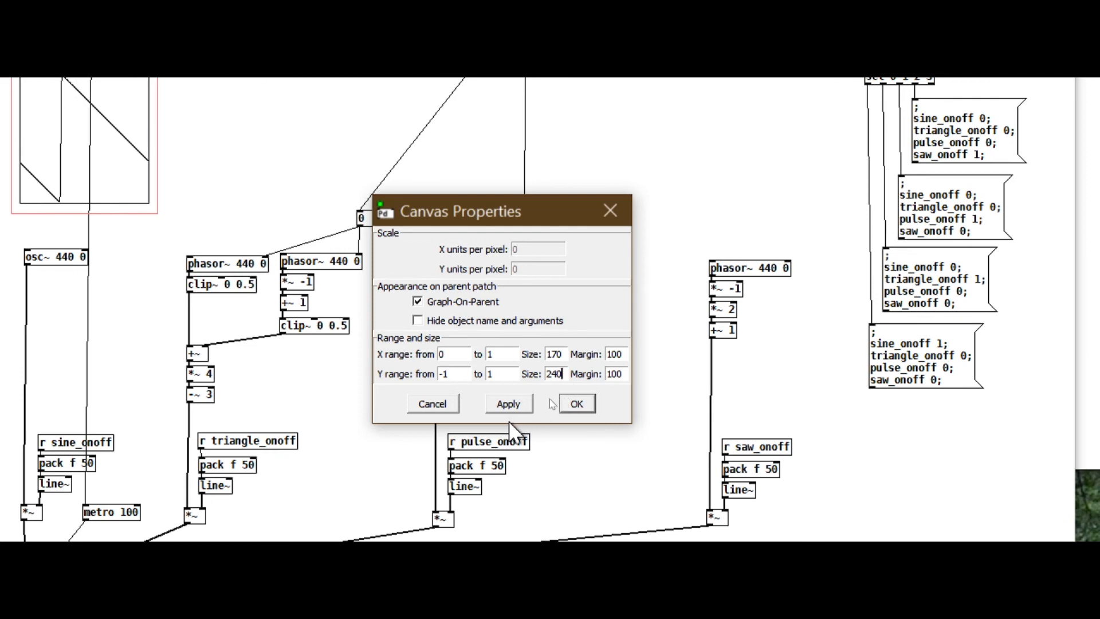
pyautogui.click(576, 406)
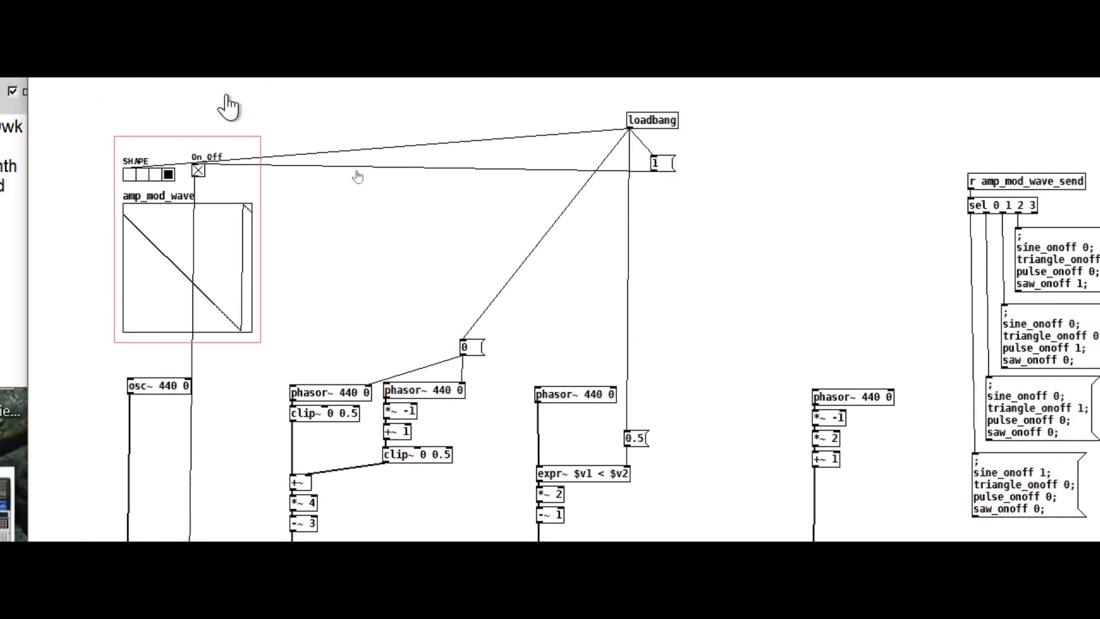
# Check the graph size and array settings of amp_mod_wave, and close the amp_mod window.
pyautogui.rightClick(220, 236)
pyautogui.click(252, 240)
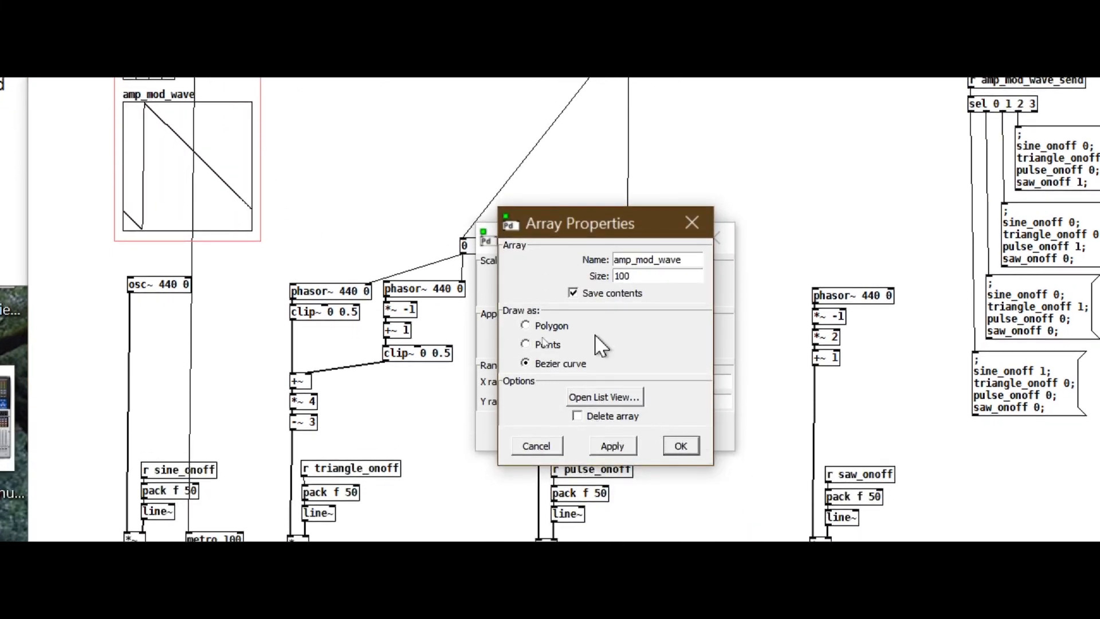
pyautogui.moveTo(616, 220); pyautogui.dragTo(835, 228)
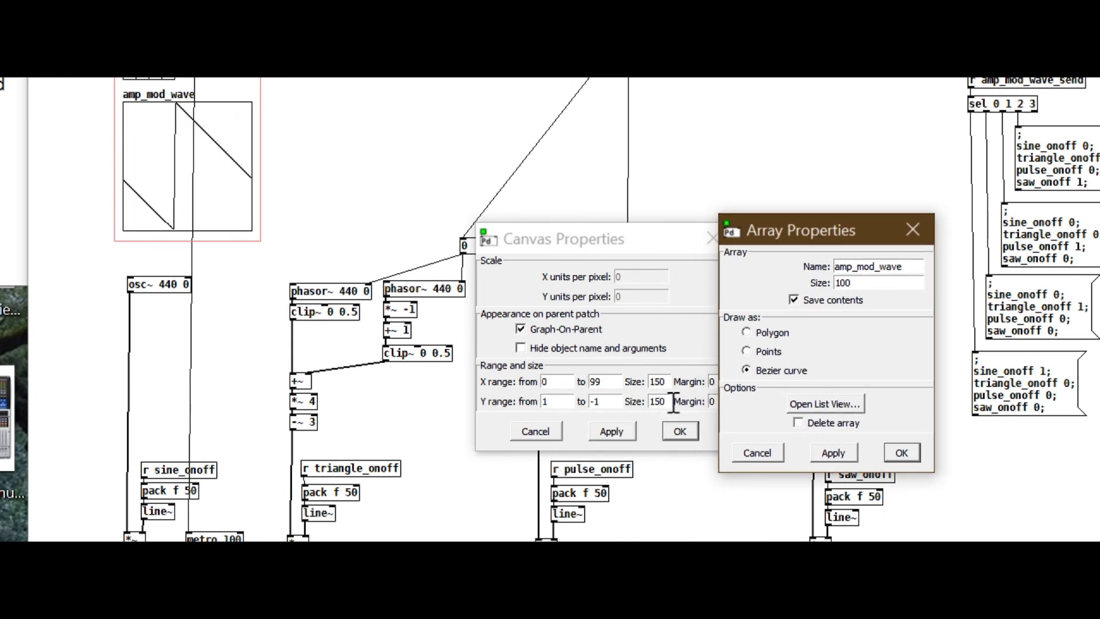
pyautogui.click(680, 432)
pyautogui.click(901, 452)
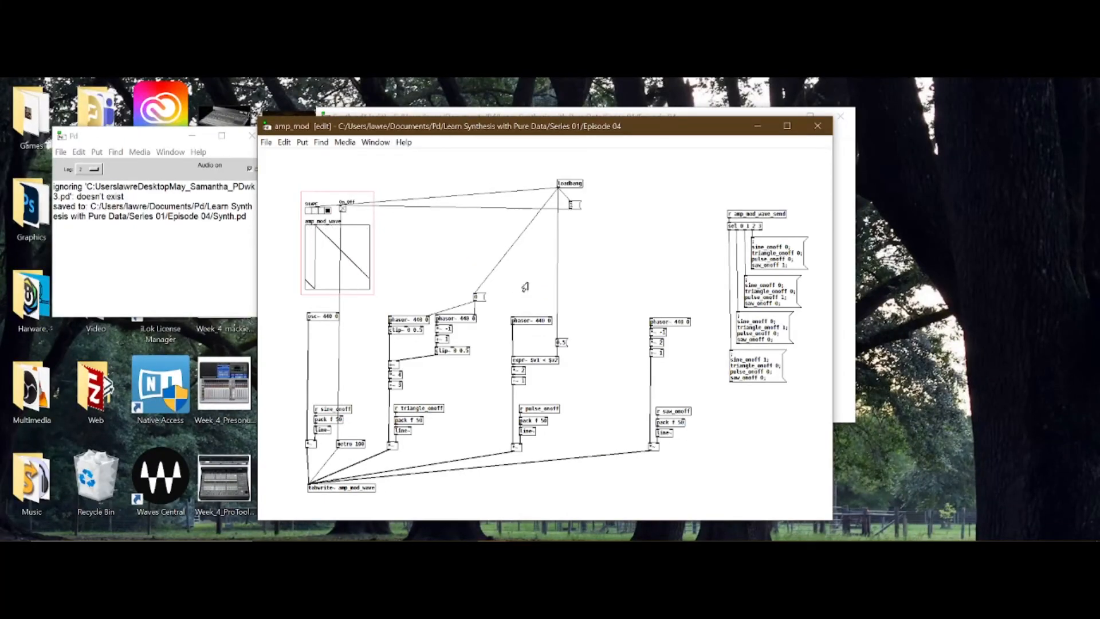
pyautogui.hotkey('ctrl', 'w')
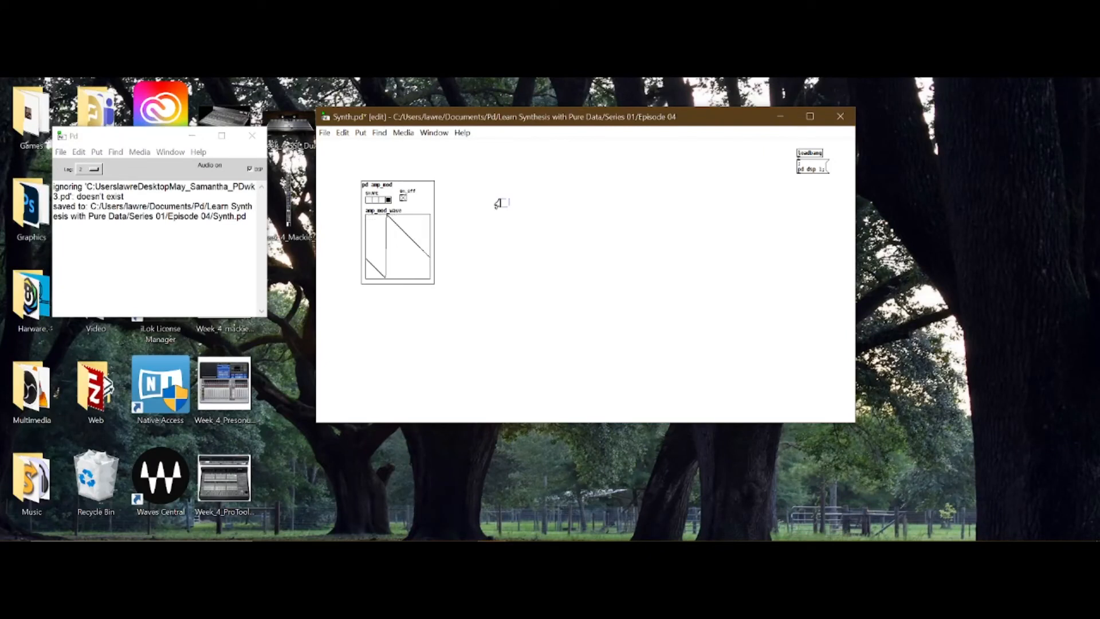
# Create a "pd osc_1" subpatch object to the right of the amp_mod module.
pyautogui.click(504, 212)
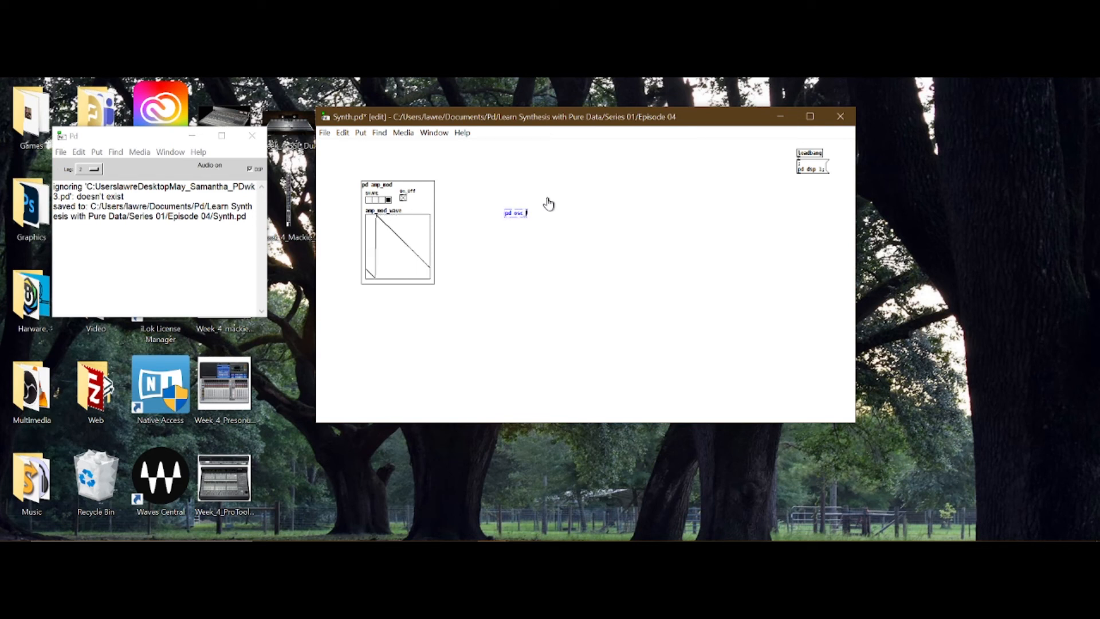
pyautogui.write('1')
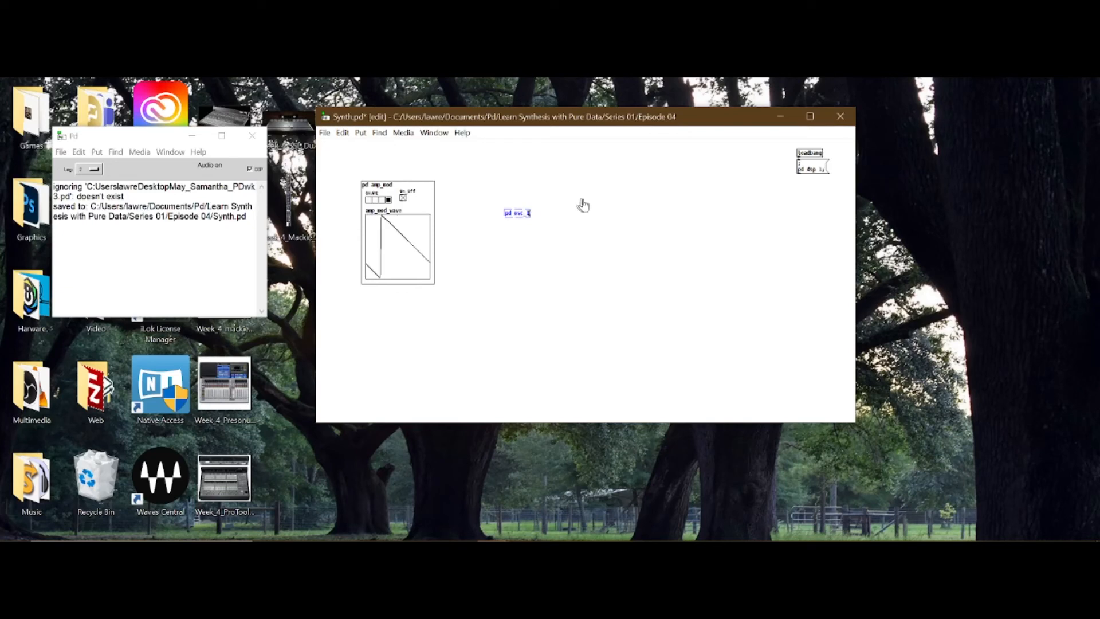
pyautogui.click(610, 227)
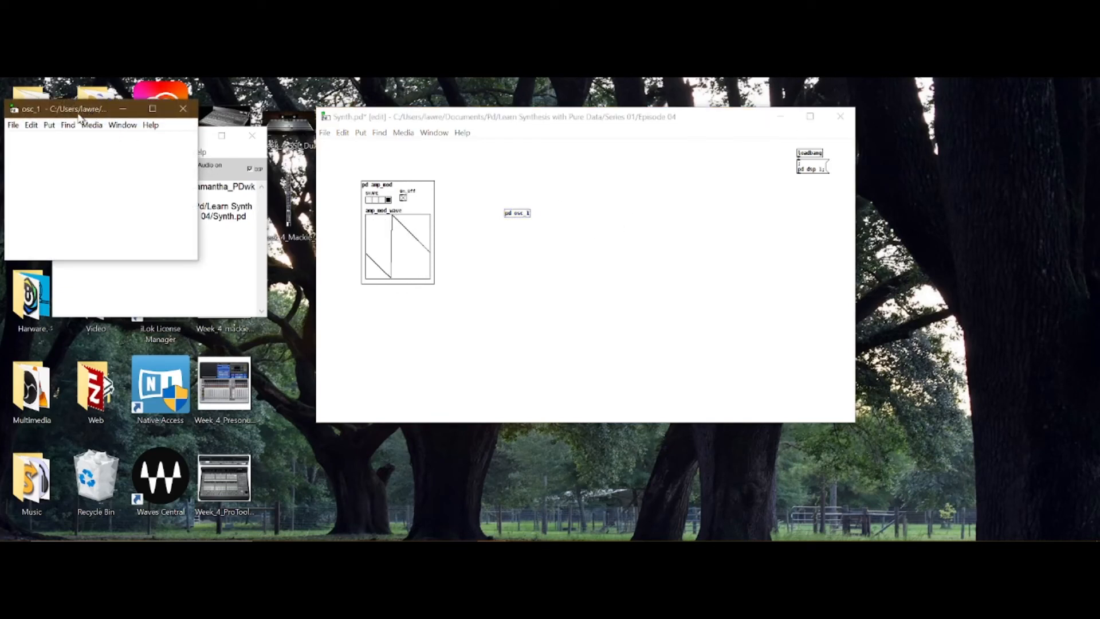
# Reposition and enlarge the osc_1 window so it covers most of the Synth.pd window.
pyautogui.moveTo(83, 118); pyautogui.dragTo(655, 158)
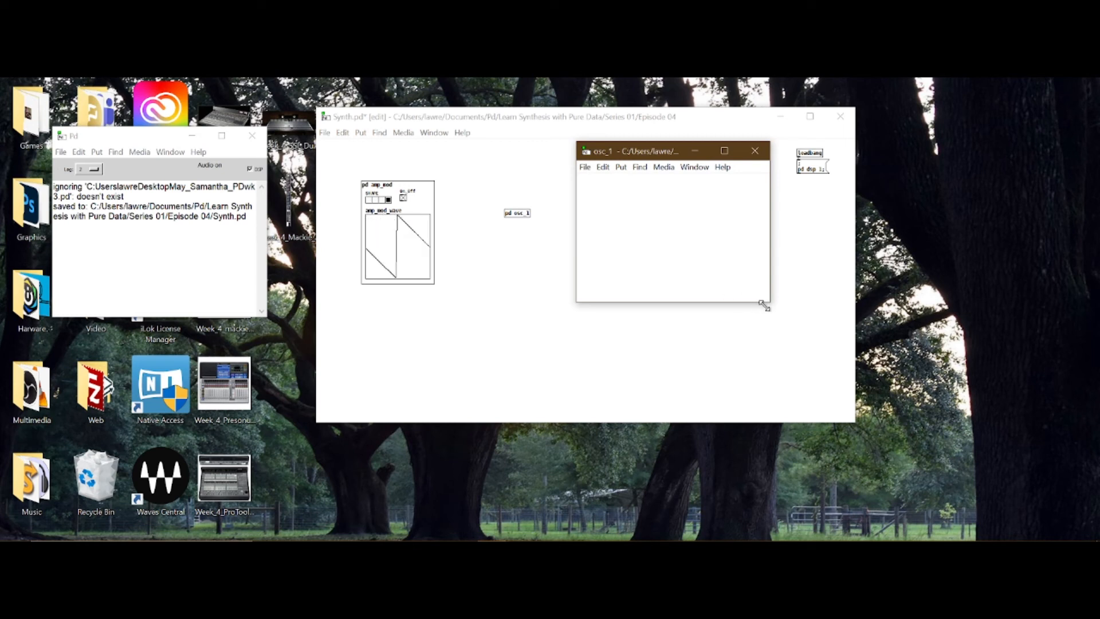
pyautogui.moveTo(769, 303); pyautogui.dragTo(956, 453)
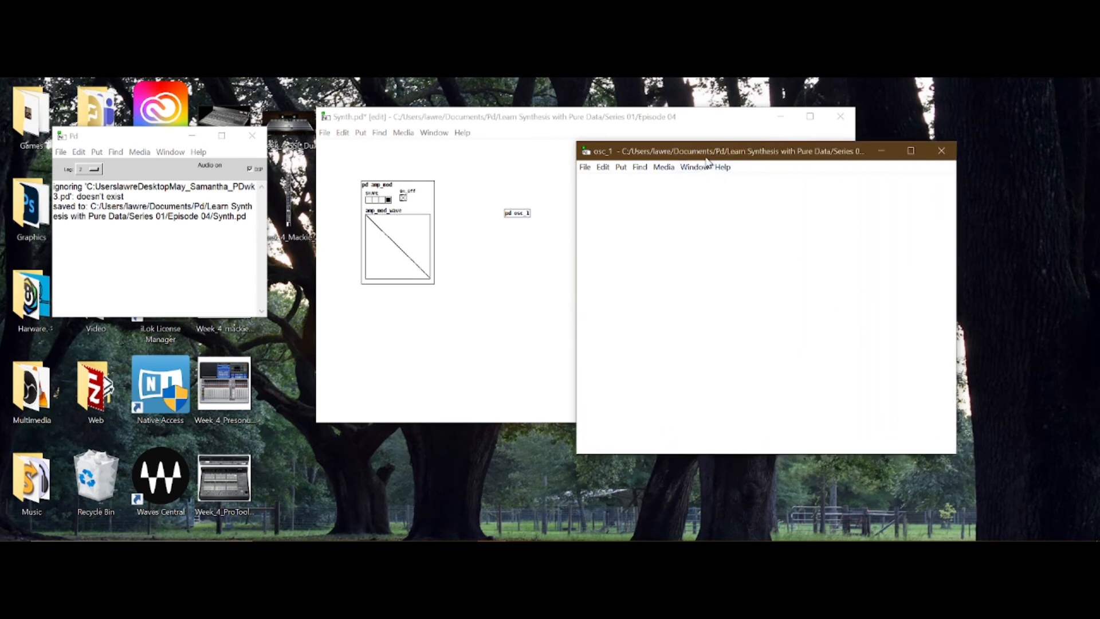
pyautogui.moveTo(711, 152); pyautogui.dragTo(454, 130)
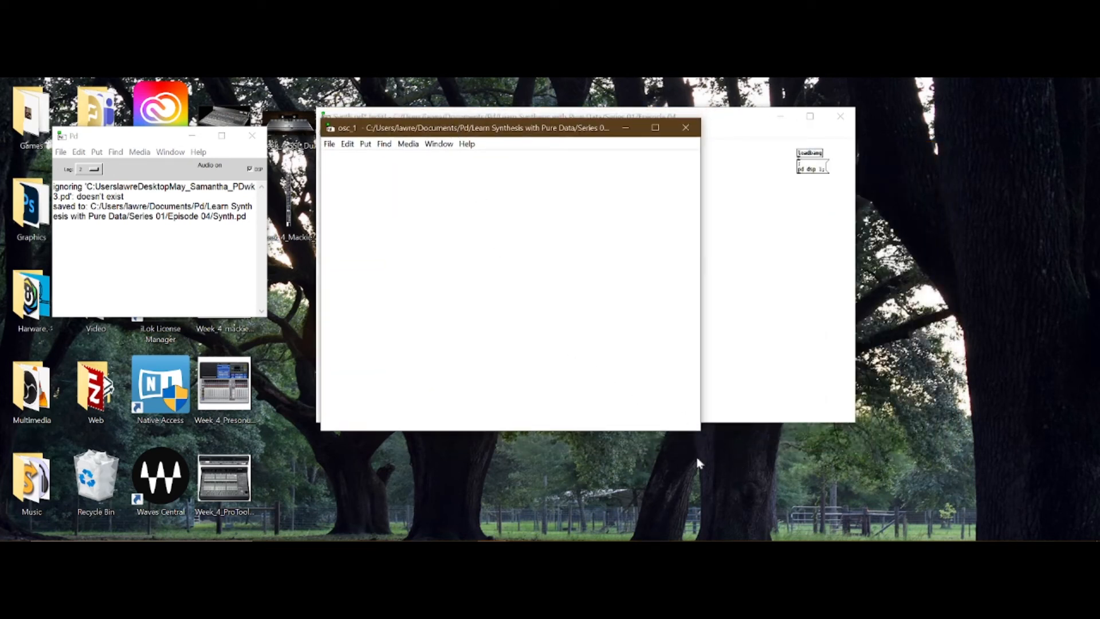
pyautogui.moveTo(701, 434); pyautogui.dragTo(891, 481)
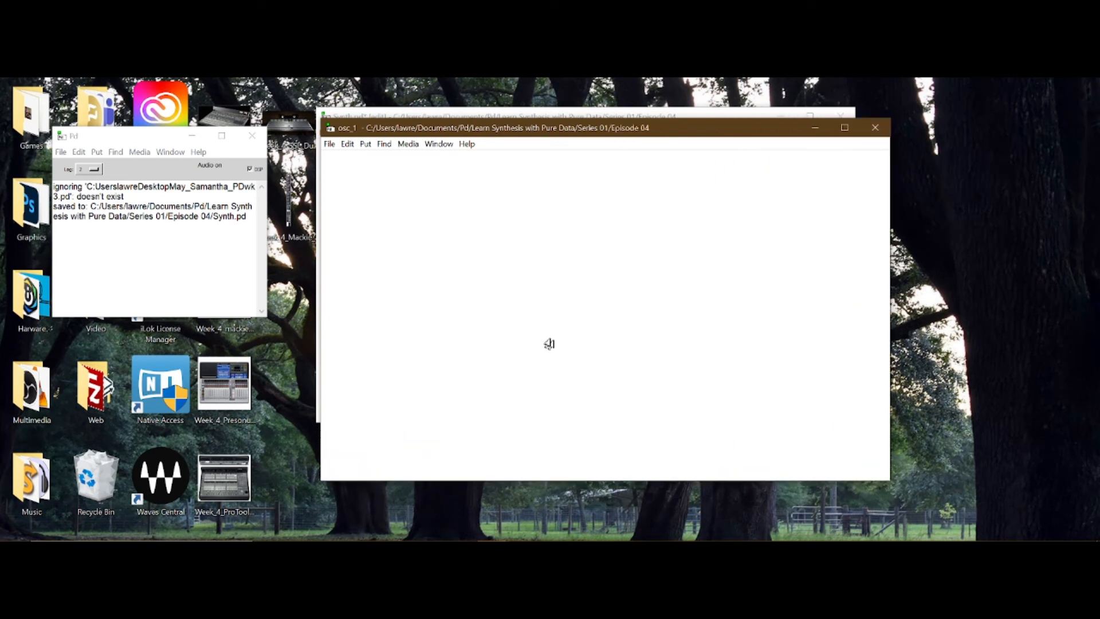
# Enable Graph-On-Parent for the osc_1 canvas, using amp_mod's width of 170 and a Y size of 260.
pyautogui.rightClick(453, 206)
pyautogui.click(464, 209)
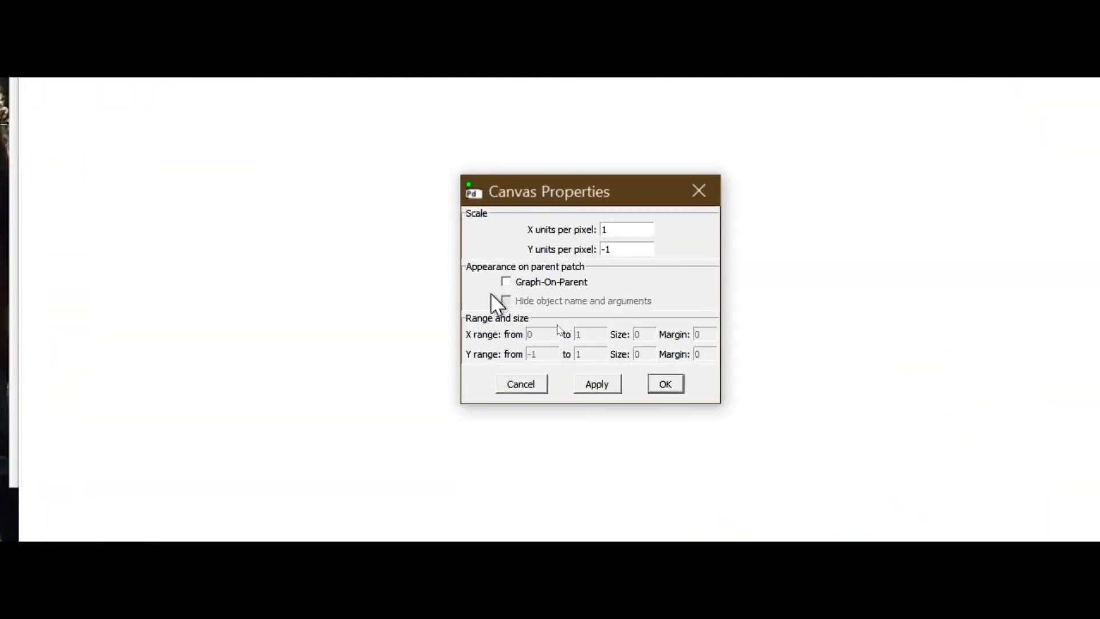
pyautogui.click(505, 281)
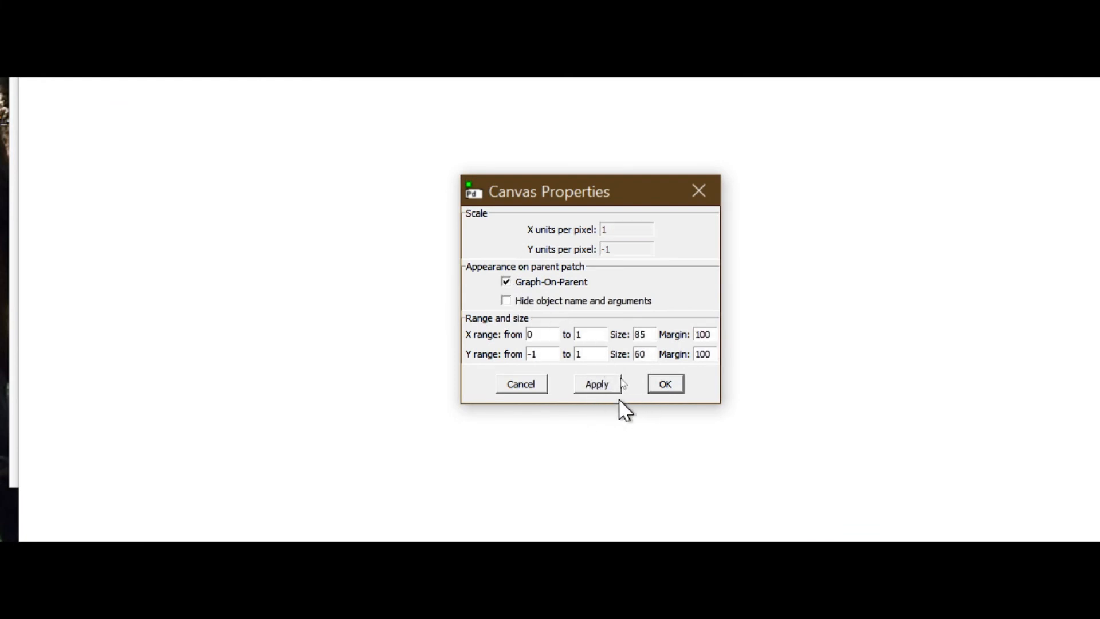
pyautogui.doubleClick(653, 334)
pyautogui.press('Tab')
pyautogui.write('260')
pyautogui.click(666, 385)
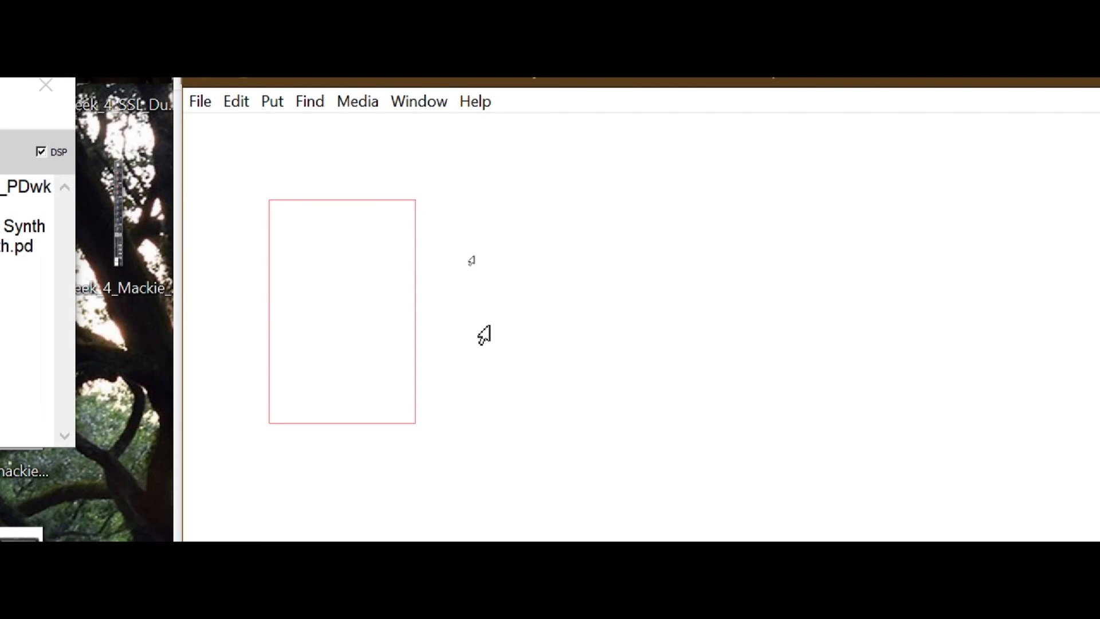
# Add an array named osc_1_wave with size 100, drawn as a Bezier curve, to osc_1.
pyautogui.hotkey('ctrl', 'shift', 'a')
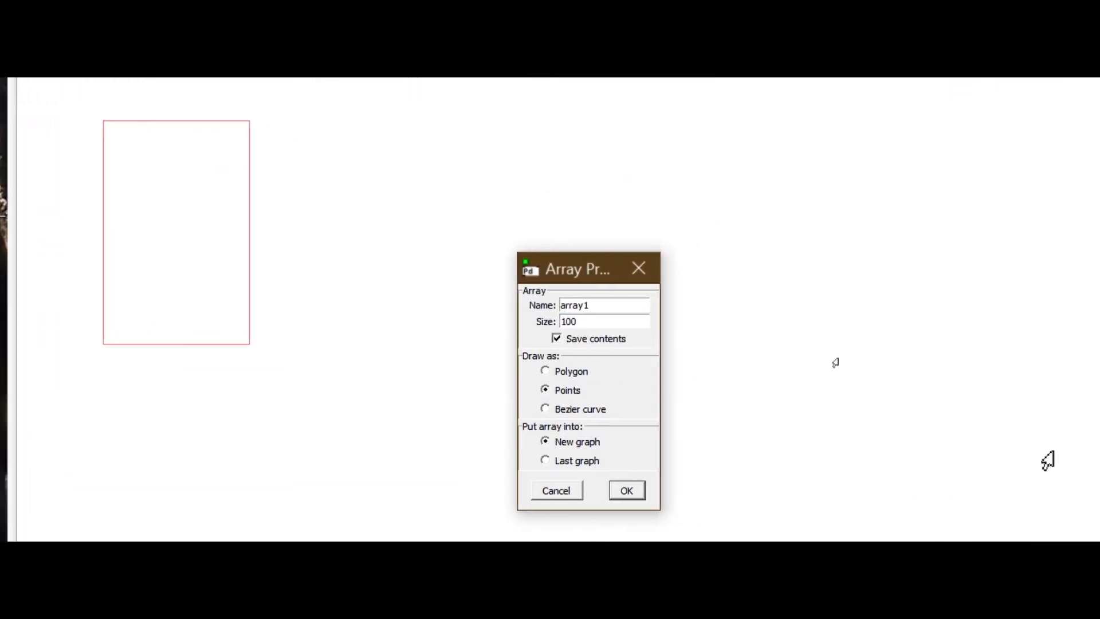
pyautogui.moveTo(604, 300); pyautogui.dragTo(348, 289)
pyautogui.click(624, 493)
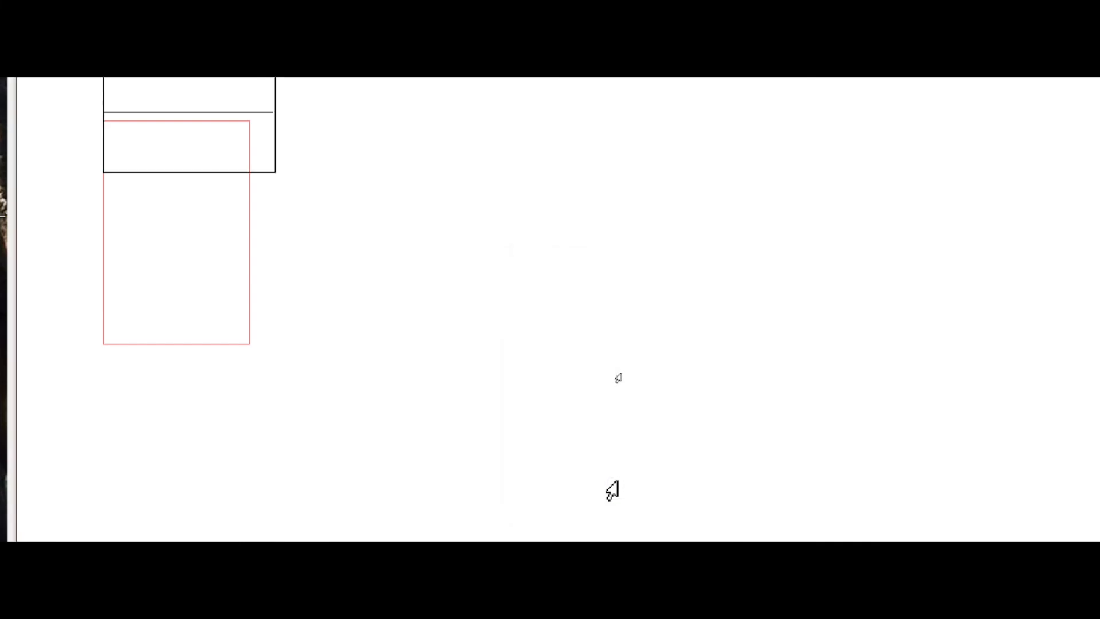
# Draw a test spike in the osc_1_wave array, turn on edit mode, and move the graph into the lower part of the red frame.
pyautogui.moveTo(335, 225)
pyautogui.mouseDown()
pyautogui.moveTo(337, 212)
pyautogui.moveTo(358, 310)
pyautogui.mouseUp()
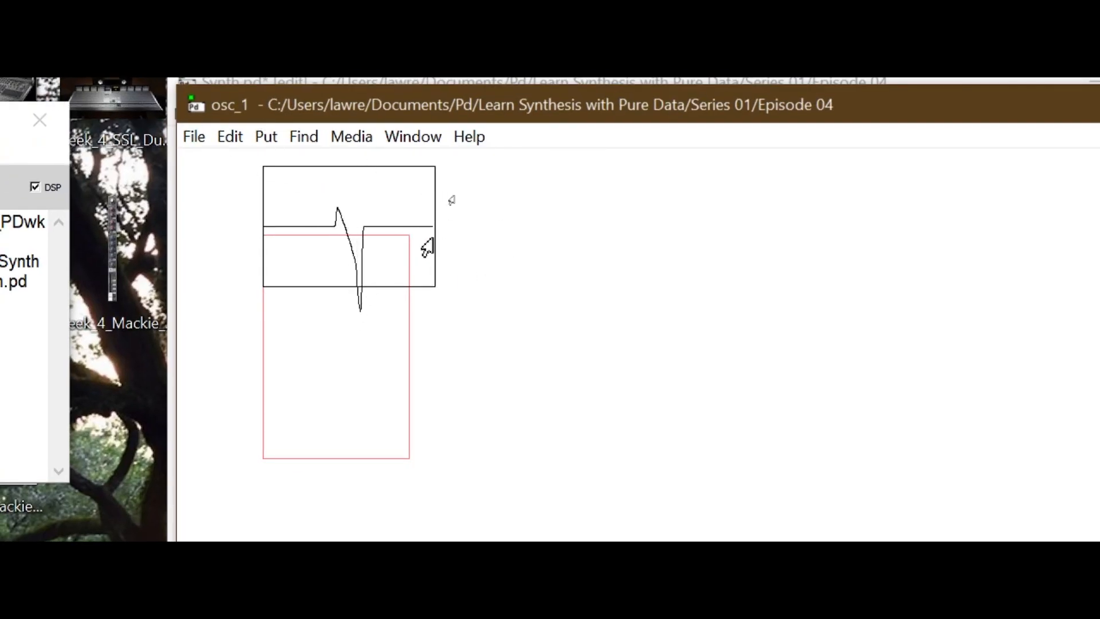
pyautogui.hotkey('ctrl', 'e')
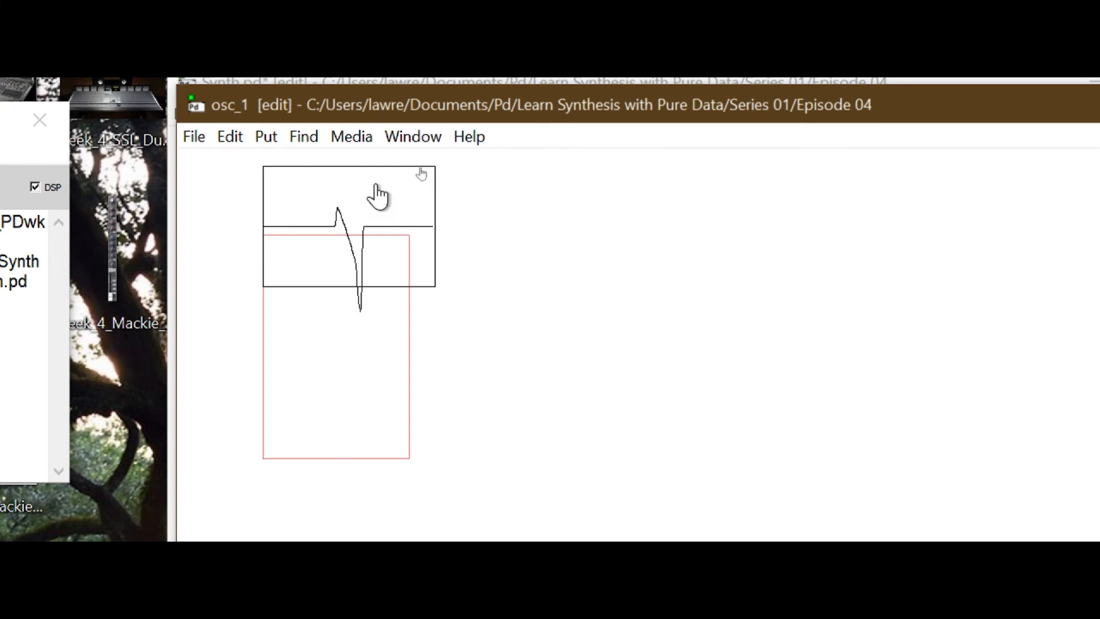
pyautogui.moveTo(378, 198); pyautogui.dragTo(384, 346)
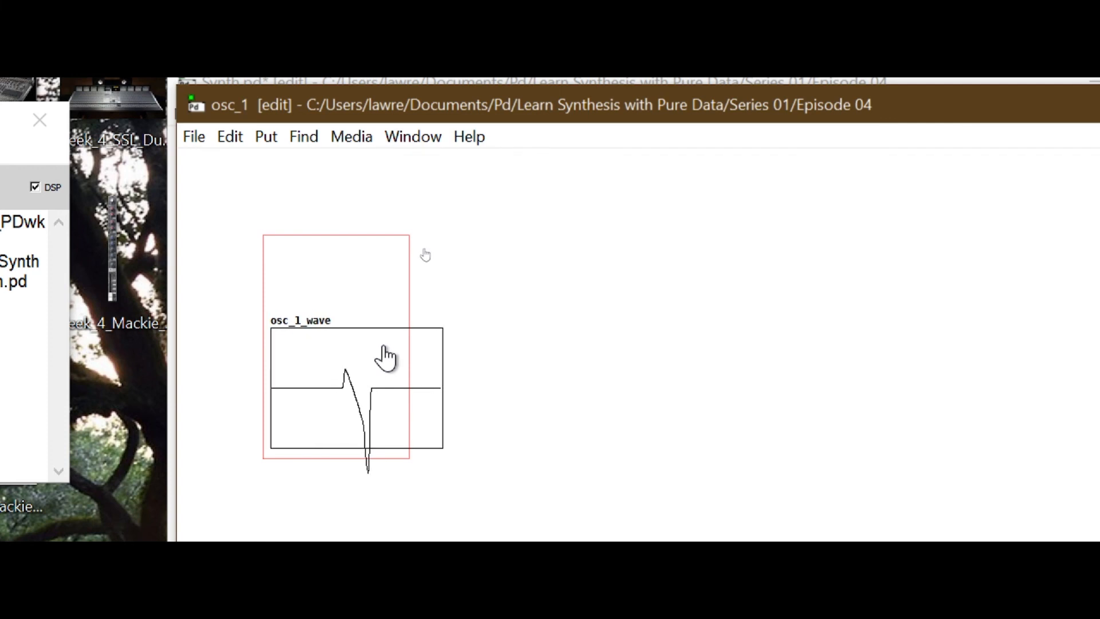
# Set the osc_1_wave graph's X and Y sizes to 150 each, and nudge it to fit inside the red frame.
pyautogui.rightClick(383, 346)
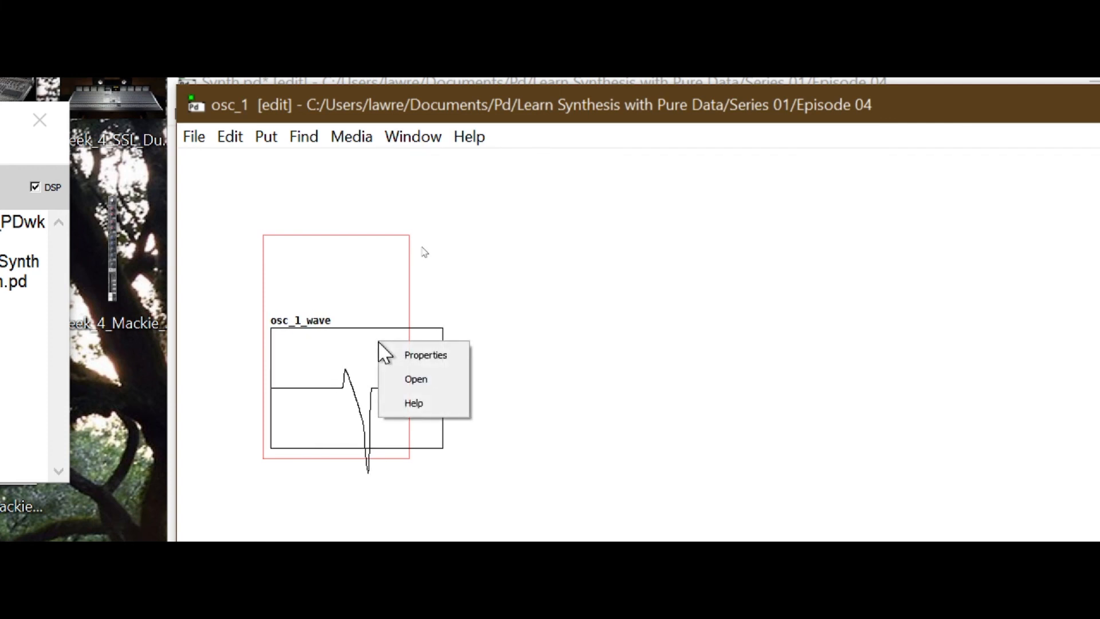
pyautogui.click(408, 357)
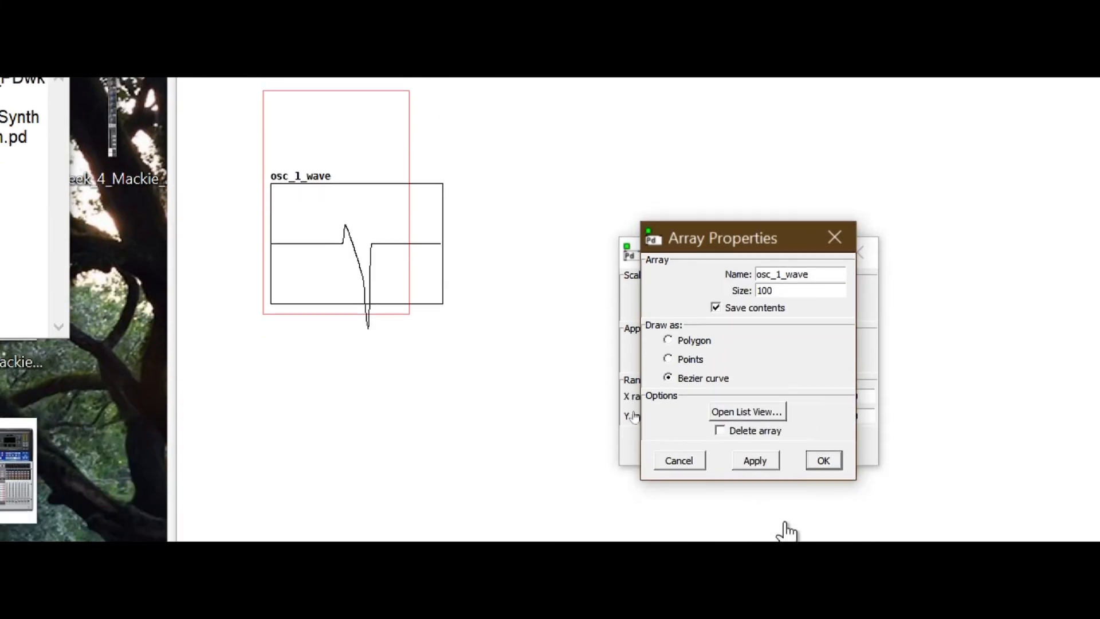
pyautogui.moveTo(545, 222); pyautogui.dragTo(798, 219)
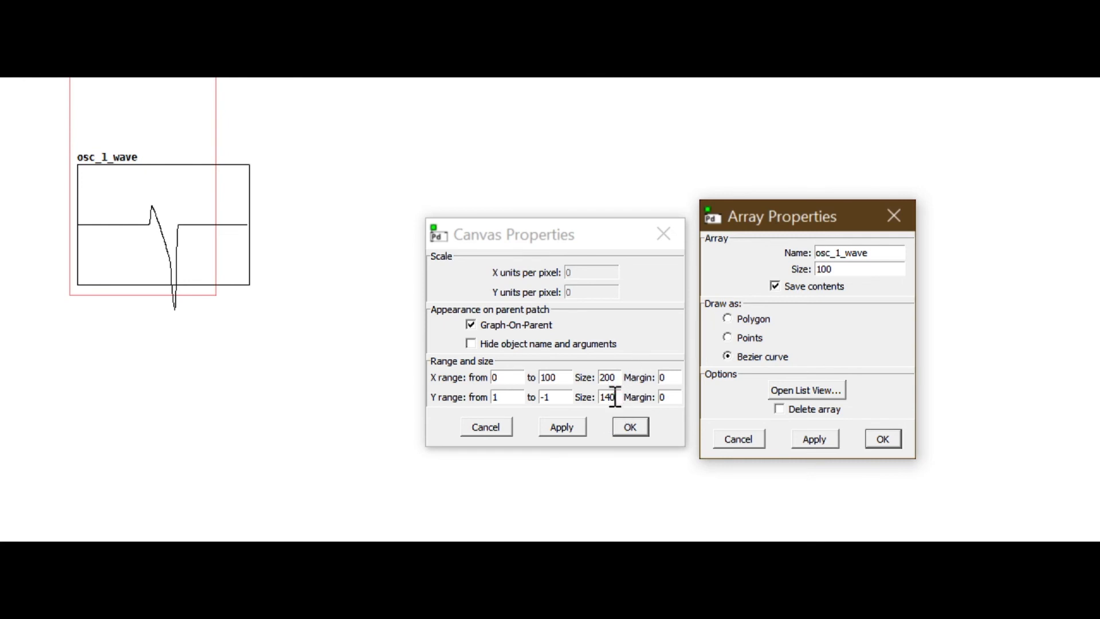
pyautogui.doubleClick(618, 376)
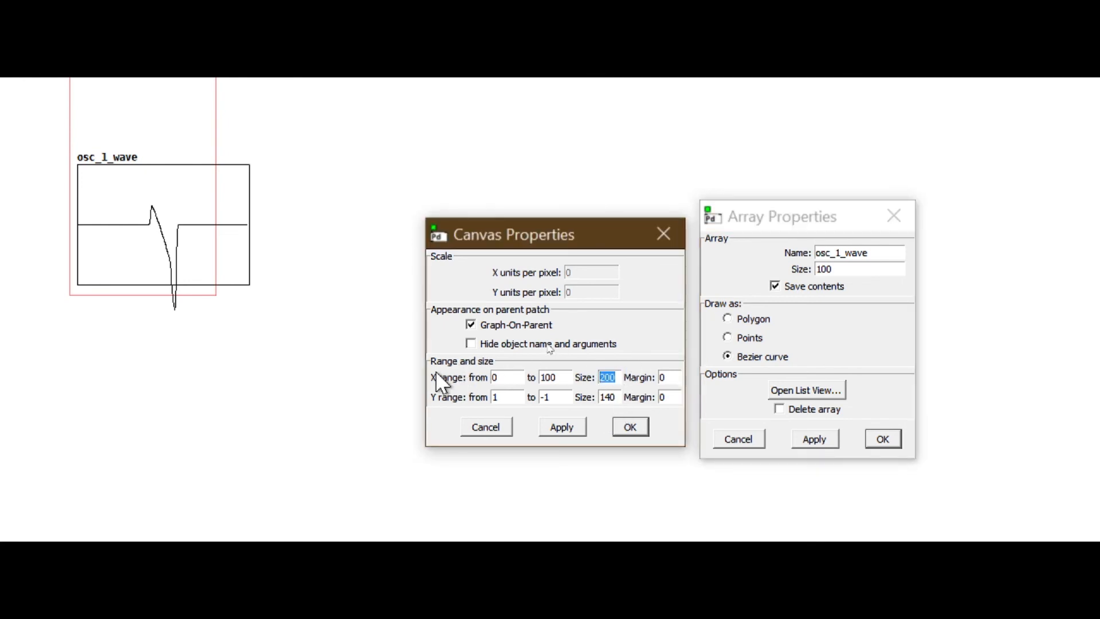
pyautogui.write('150')
pyautogui.press('Tab')
pyautogui.press('Tab')
pyautogui.press('Tab')
pyautogui.press('Tab')
pyautogui.write('150')
pyautogui.click(638, 429)
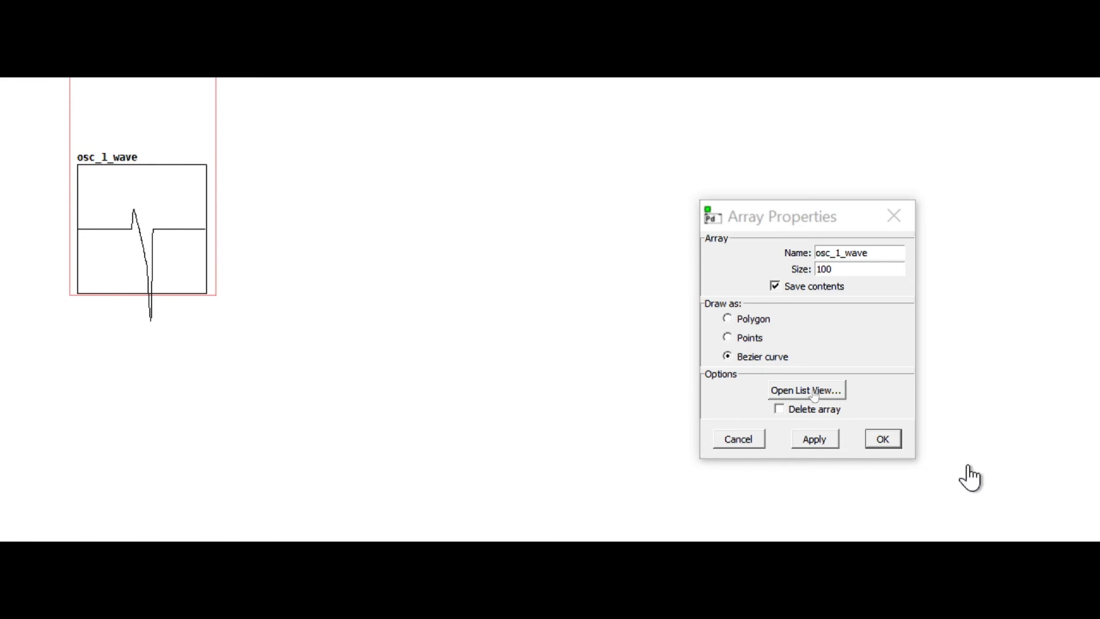
pyautogui.click(892, 444)
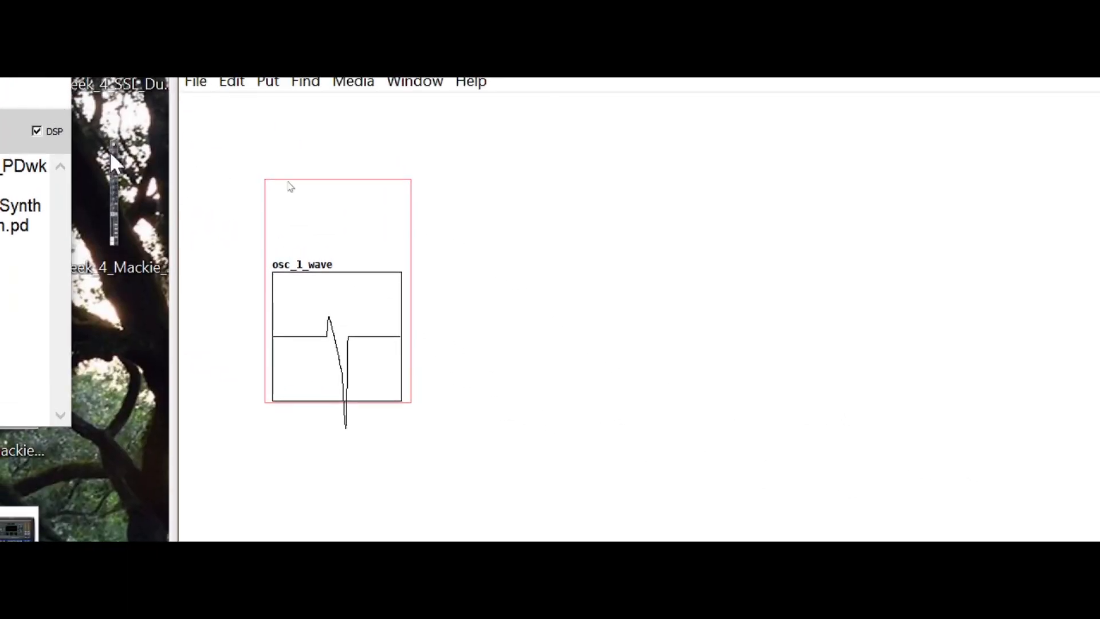
pyautogui.moveTo(337, 302); pyautogui.dragTo(338, 296)
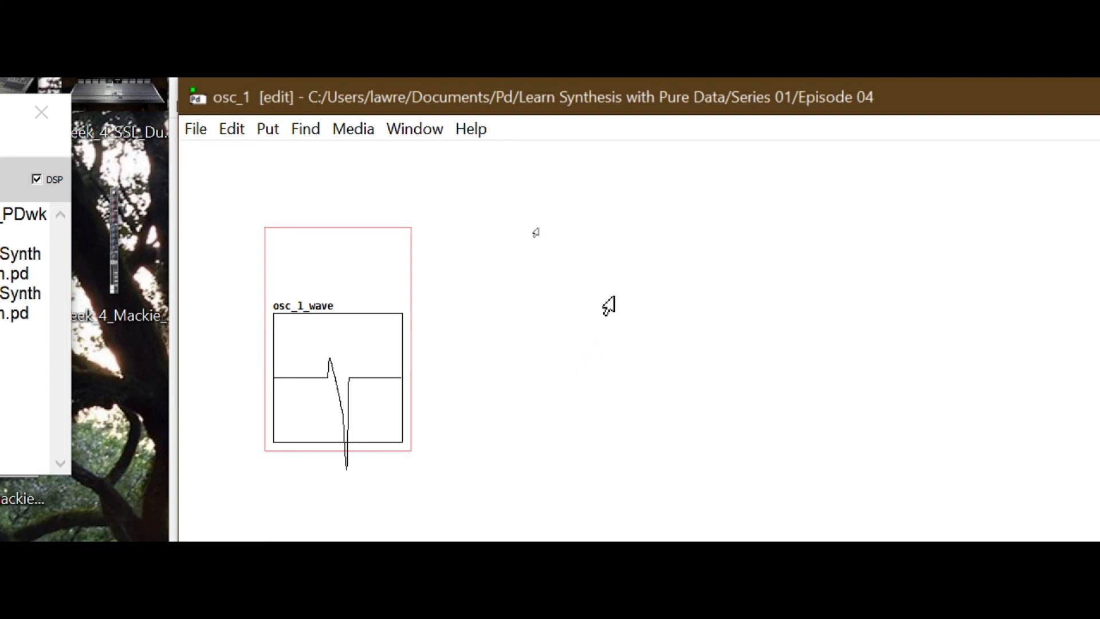
# Close the osc_1 window and move the osc_1 module close beside amp_mod in Synth.pd.
pyautogui.hotkey('ctrl', 'w')
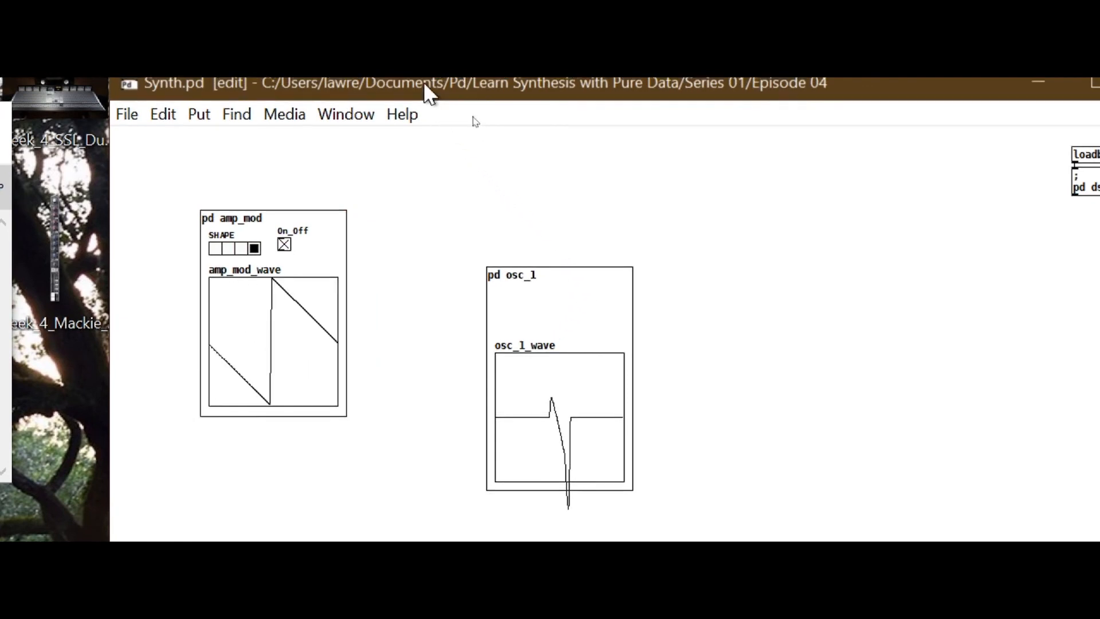
pyautogui.moveTo(556, 321); pyautogui.dragTo(456, 253)
pyautogui.doubleClick(456, 252)
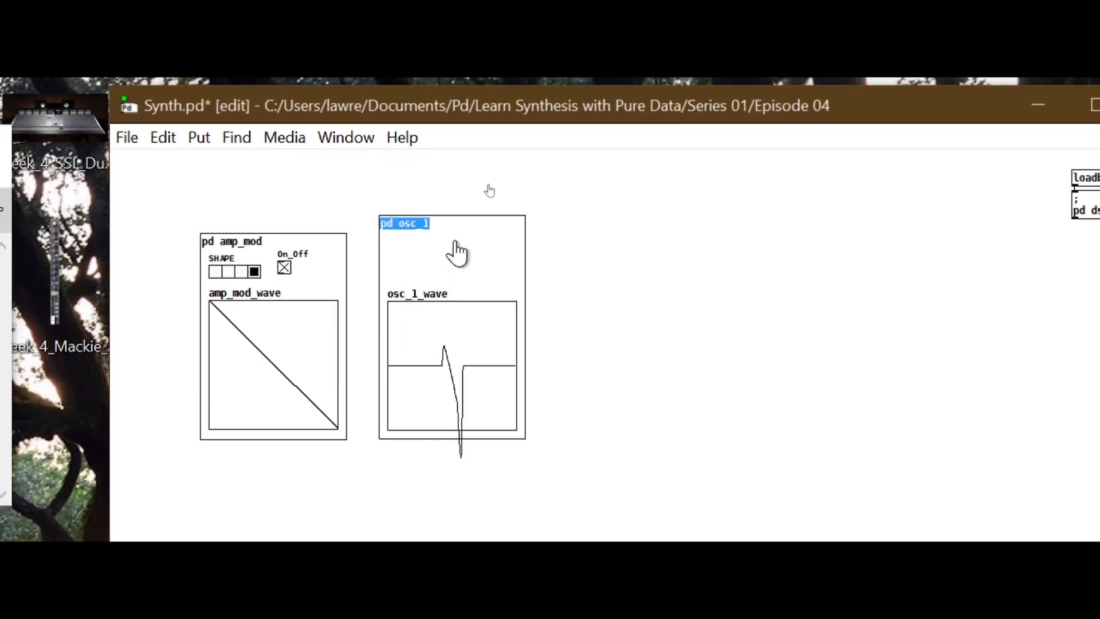
pyautogui.click(634, 282)
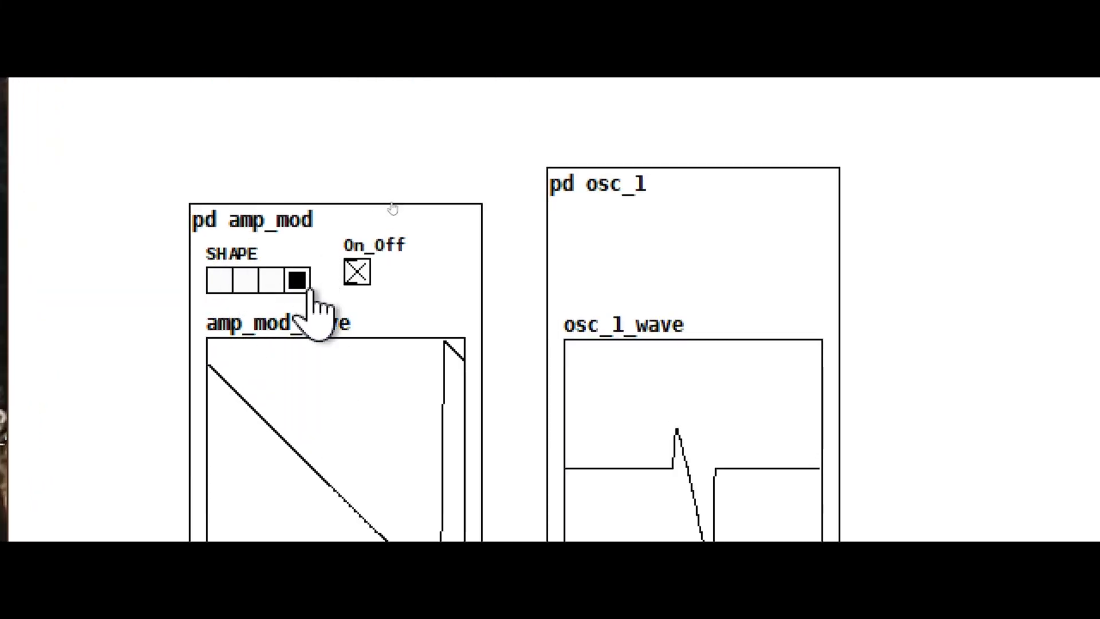
# Open the amp_mod subpatch and examine the properties of its SHAPE radio control, including cell count and send and receive symbols.
pyautogui.rightClick(312, 290)
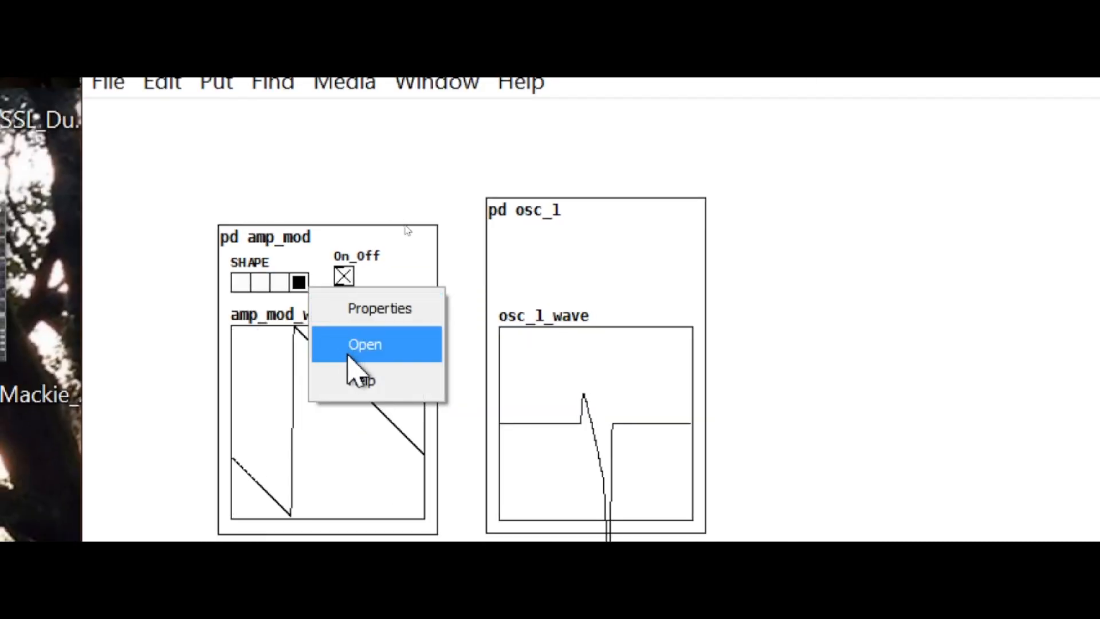
pyautogui.click(379, 346)
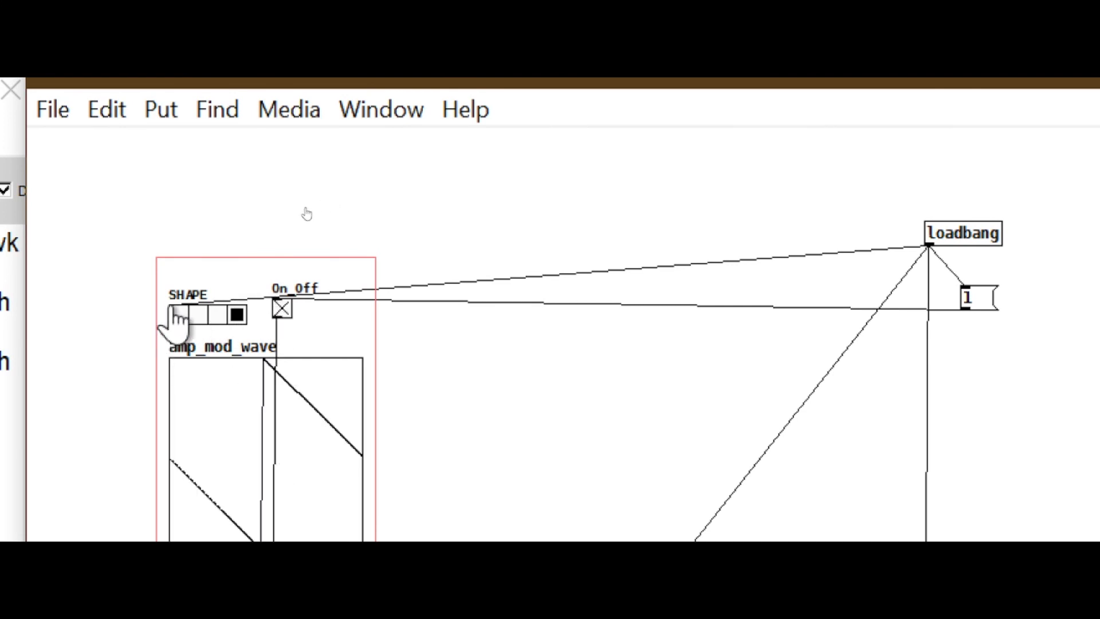
pyautogui.rightClick(210, 317)
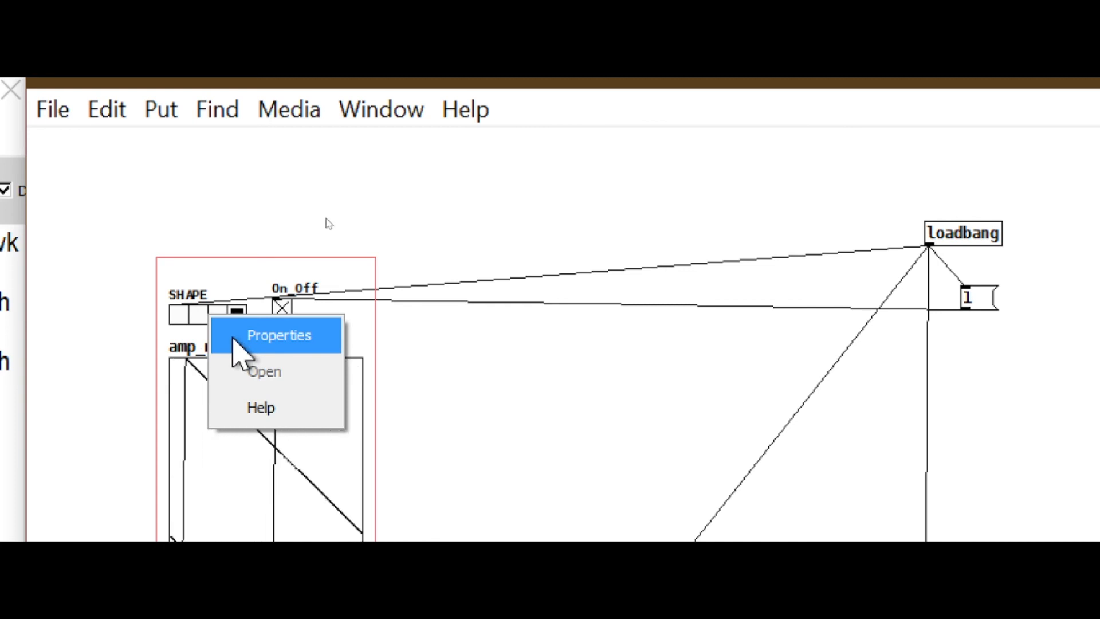
pyautogui.click(234, 341)
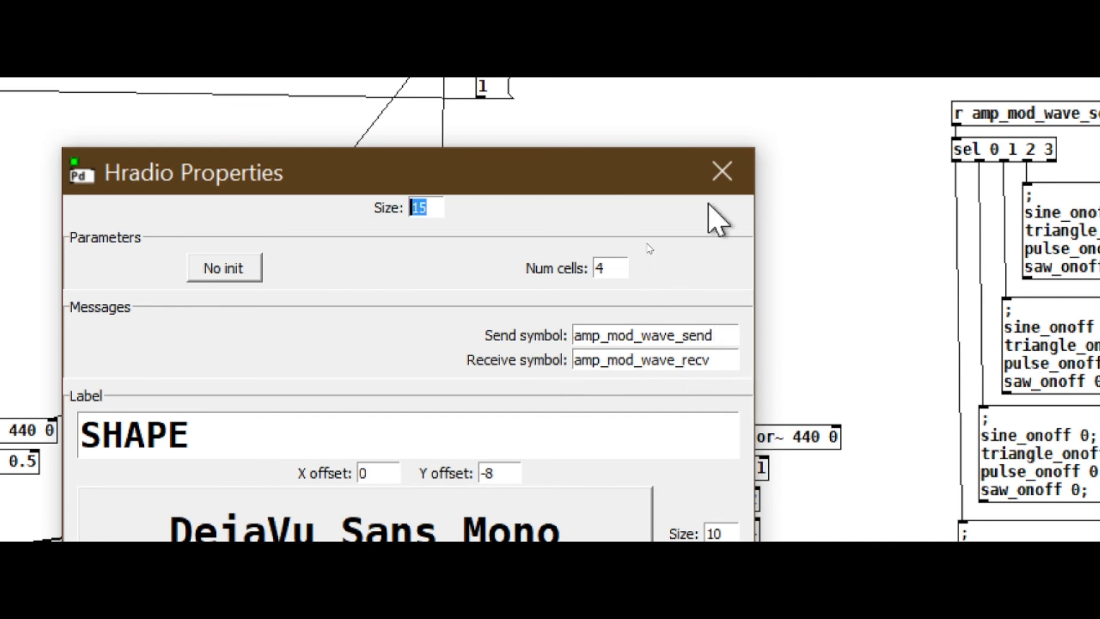
pyautogui.click(723, 172)
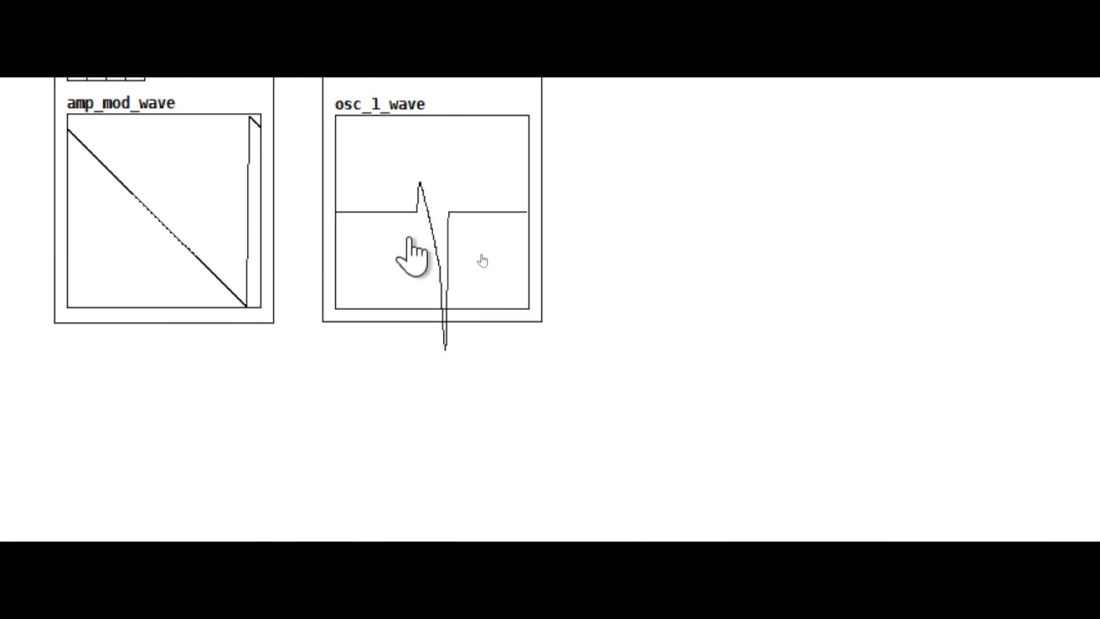
# Open the osc_1 subpatch and place a horizontal radio (Hradio) inside the red frame above the osc_1_wave graph.
pyautogui.rightClick(467, 242)
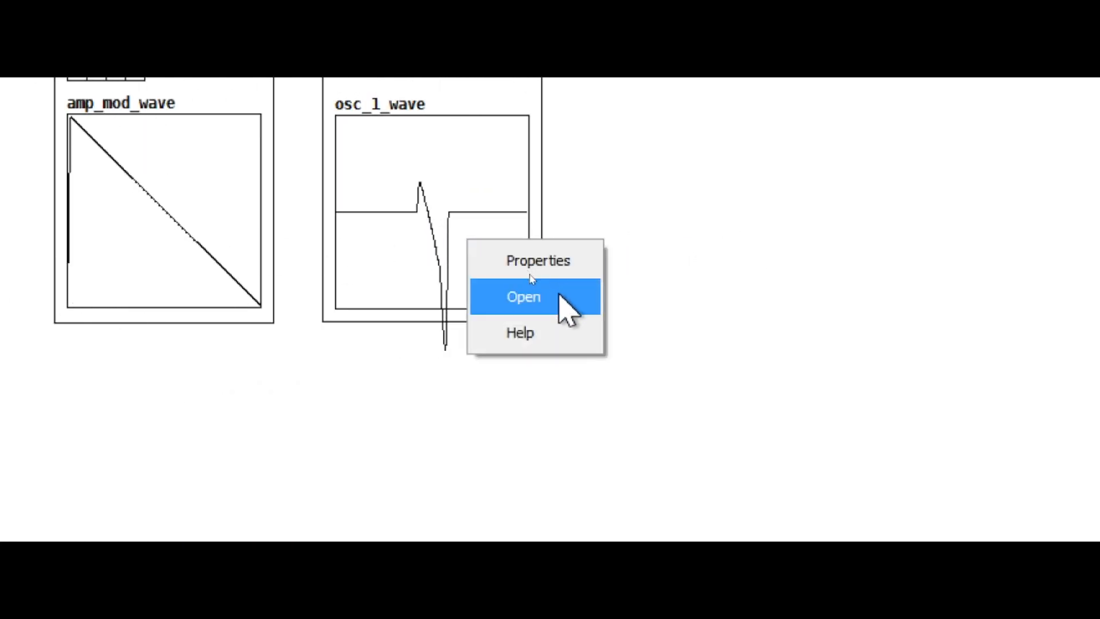
pyautogui.click(560, 295)
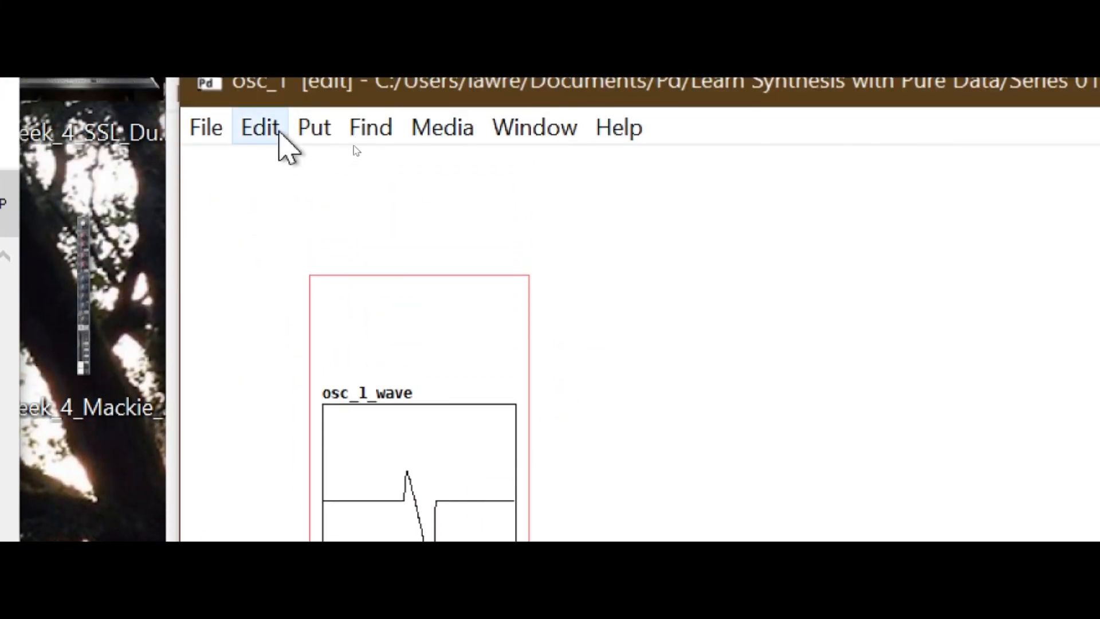
pyautogui.click(274, 97)
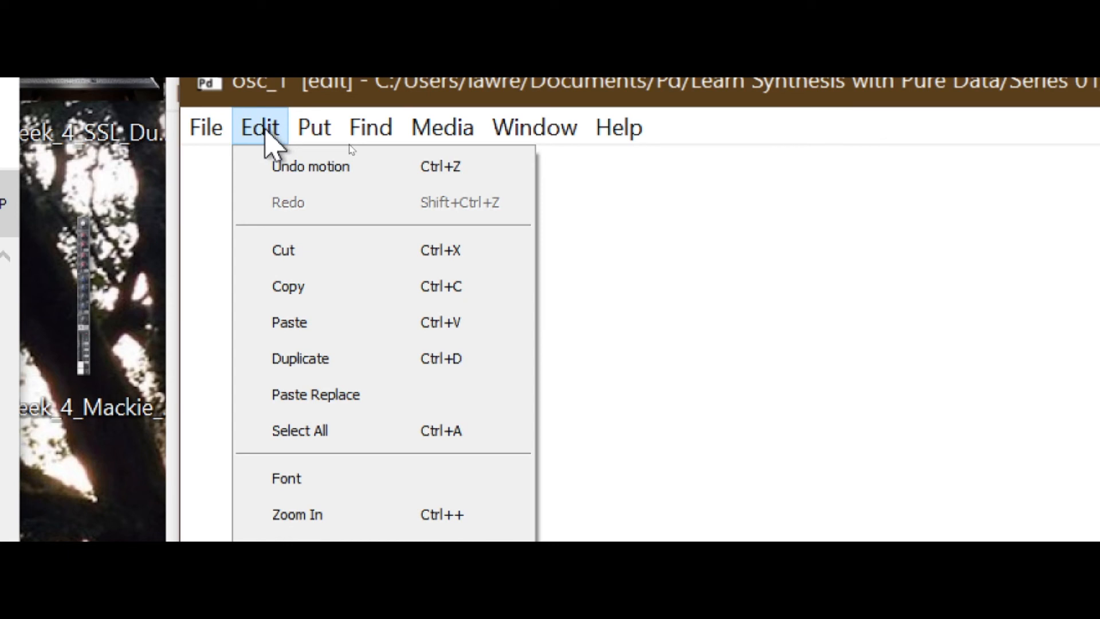
pyautogui.moveTo(320, 128)
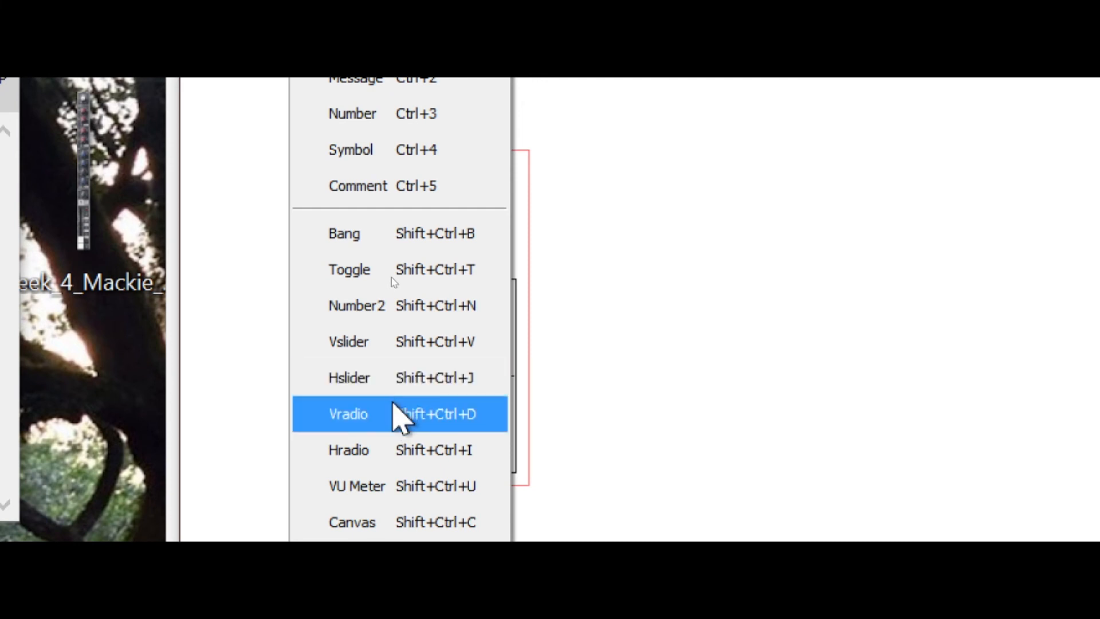
pyautogui.click(381, 451)
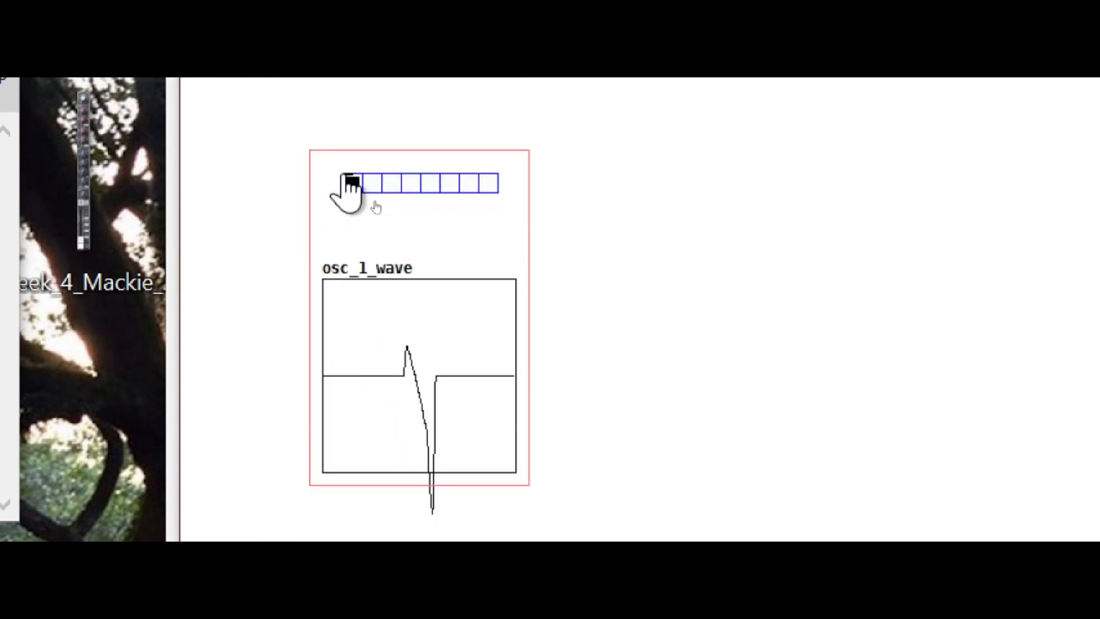
pyautogui.click(345, 175)
pyautogui.moveTo(401, 178); pyautogui.dragTo(390, 198)
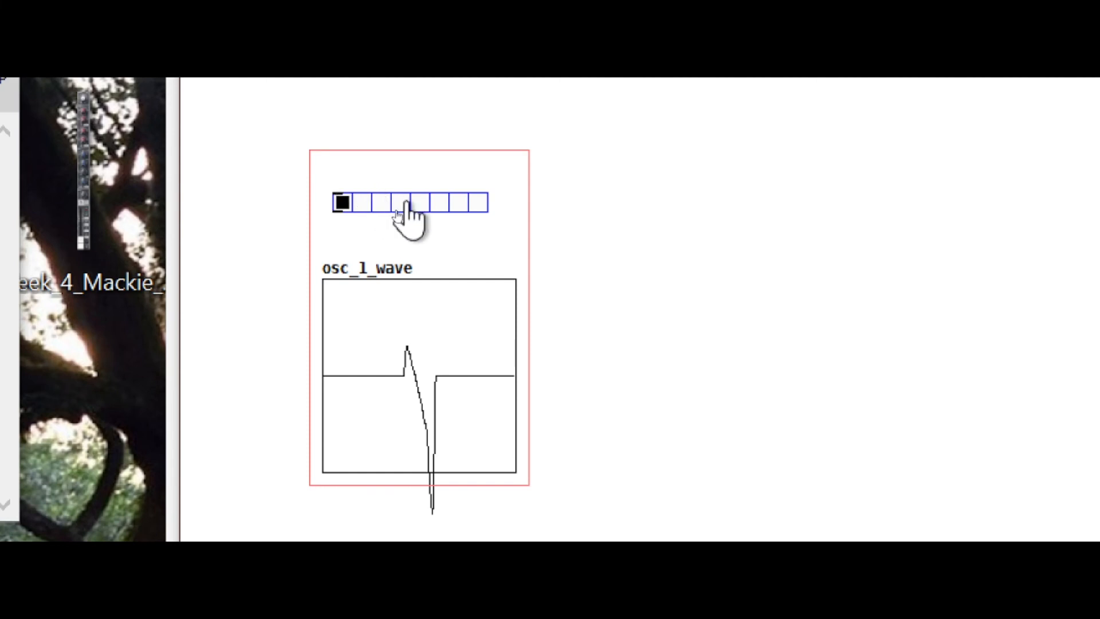
# Label the new osc_1 Hradio SHAPE and set its number of cells to 4.
pyautogui.rightClick(406, 204)
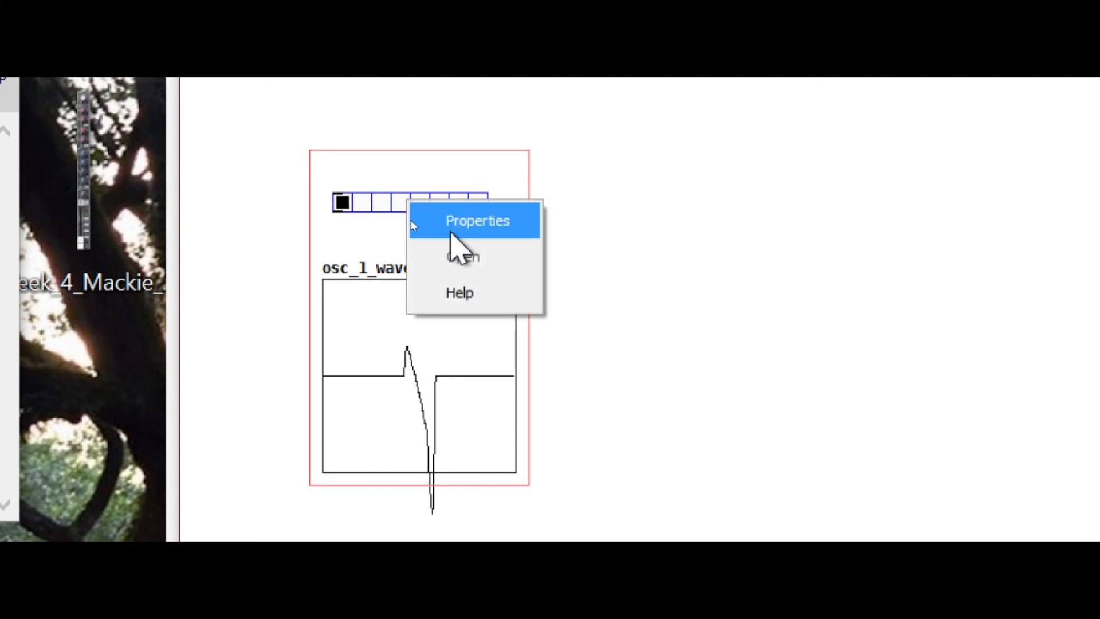
pyautogui.click(453, 224)
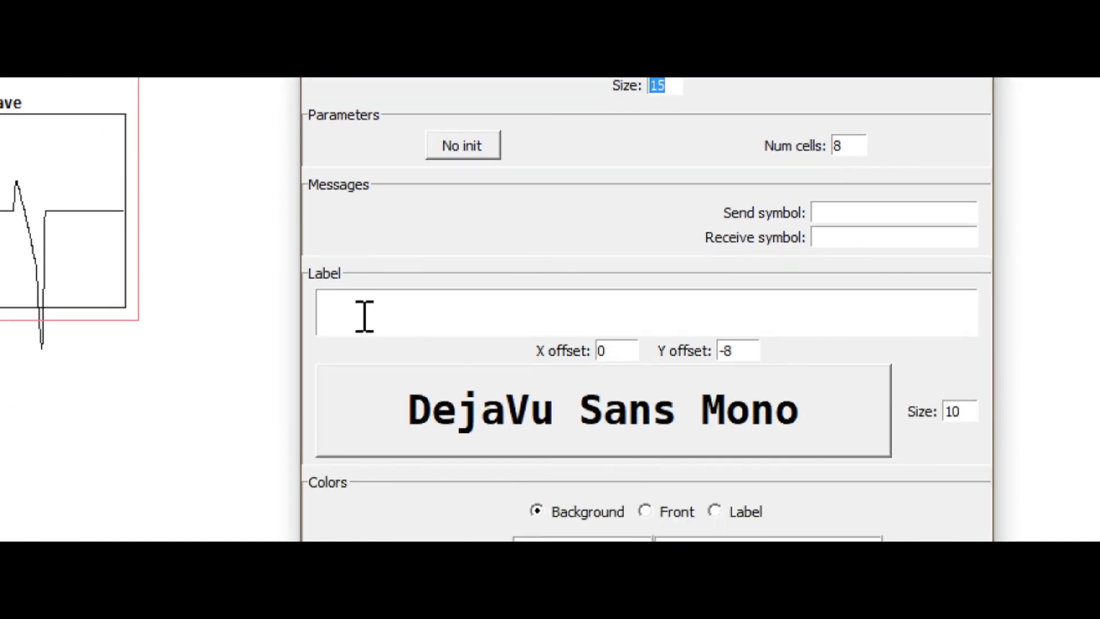
pyautogui.click(381, 316)
pyautogui.write('SHAPE')
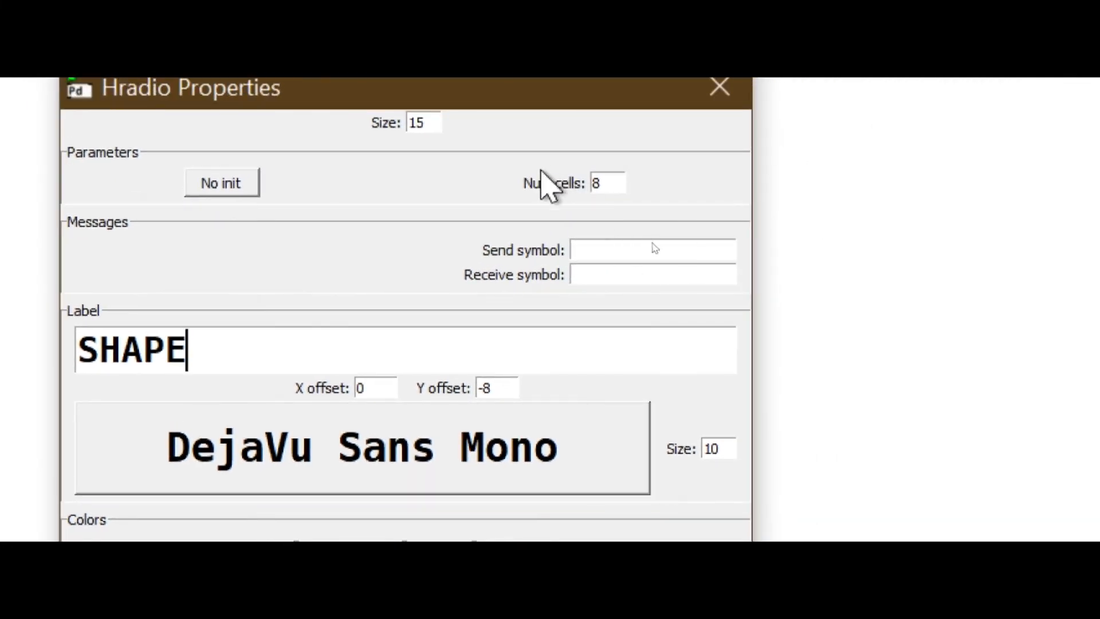
pyautogui.doubleClick(610, 182)
# Set the SHAPE radio's send symbol to osc_1_wave_send, fill in its receive symbol, and accept the properties.
pyautogui.click(596, 246)
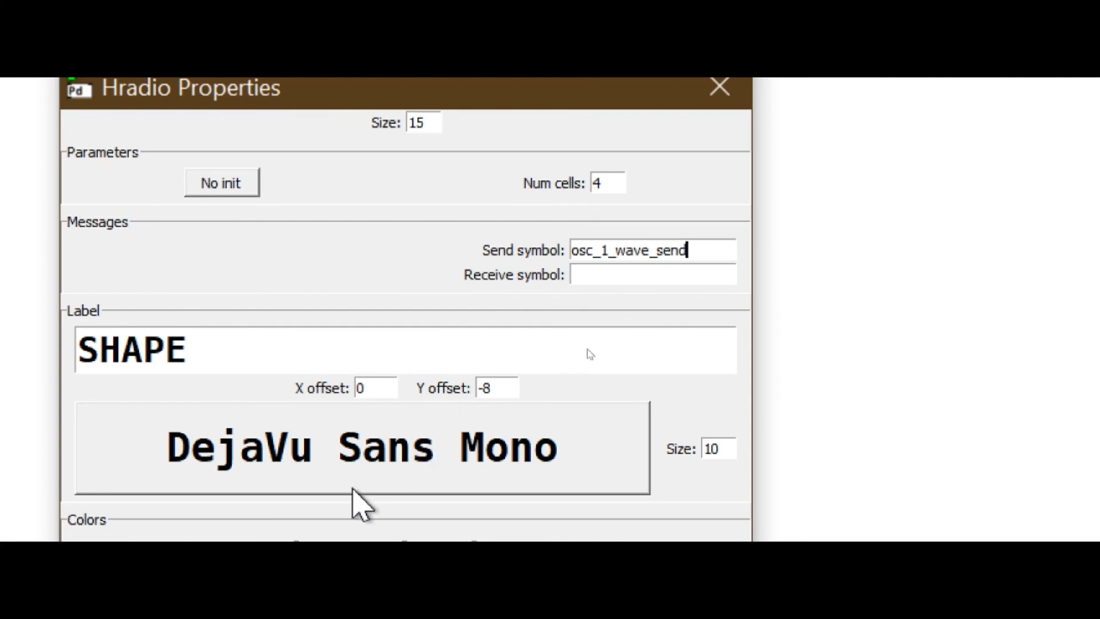
pyautogui.click(635, 274)
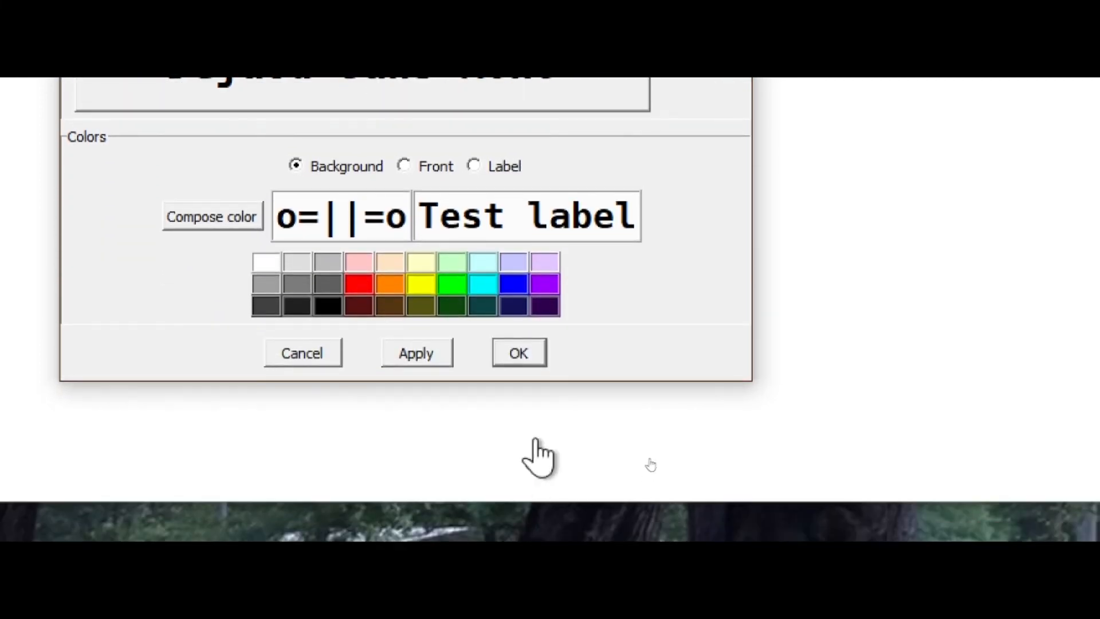
pyautogui.click(516, 353)
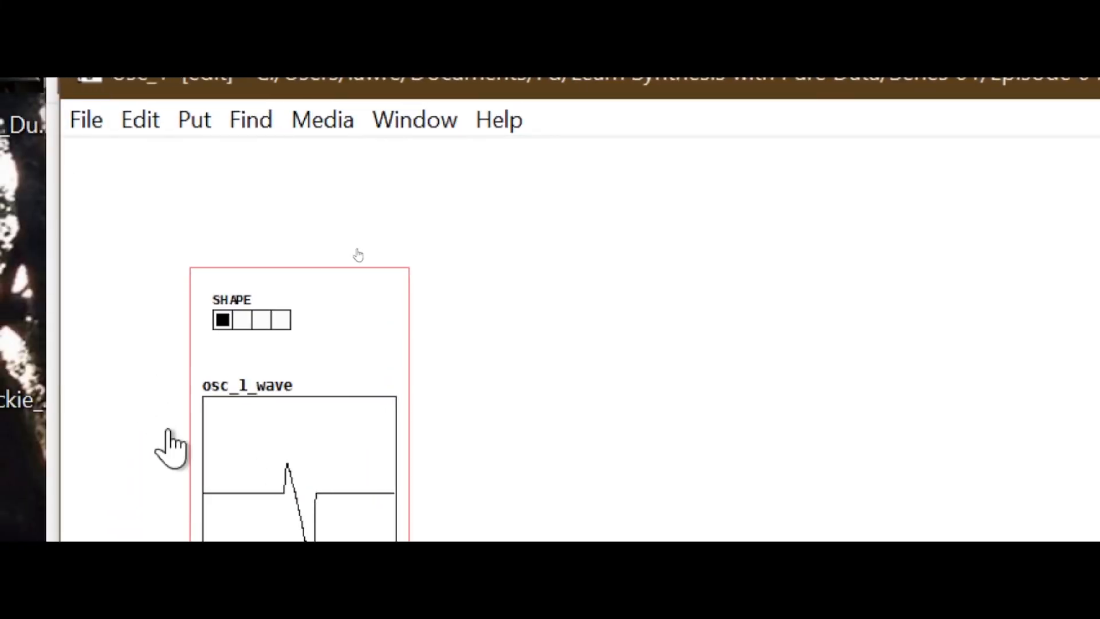